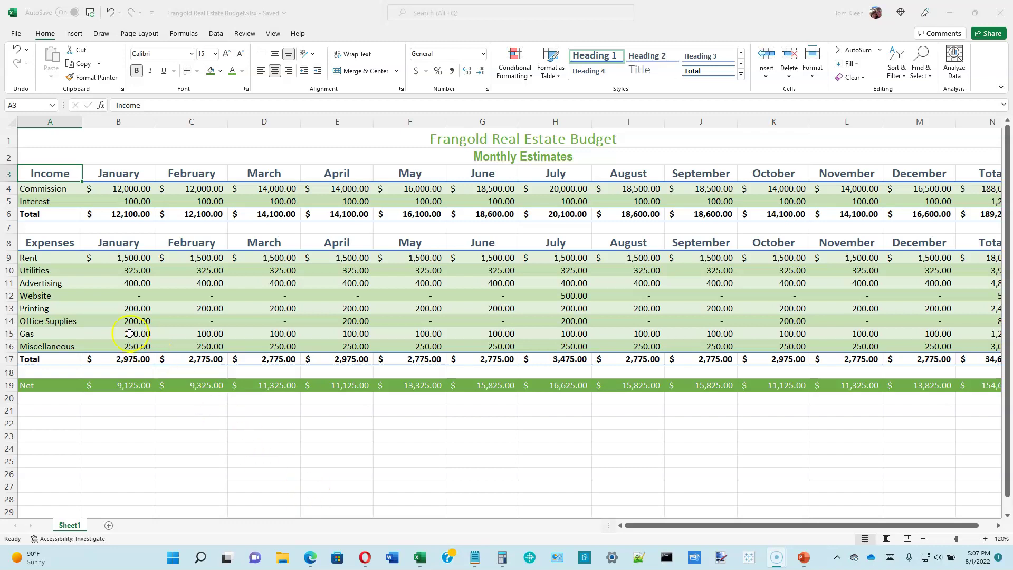
# - Select the expense categories Rent through Miscellaneous and add their totals N9:N16 to the selection
pyautogui.click(39, 258)
pyautogui.hotkey('ctrl', 'shift', 'Down')
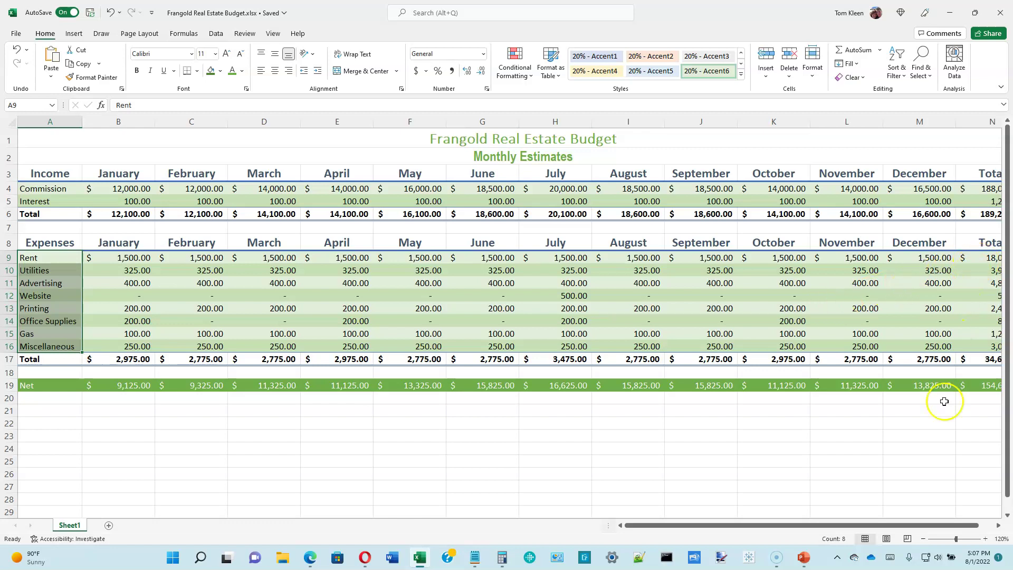
pyautogui.click(923, 538)
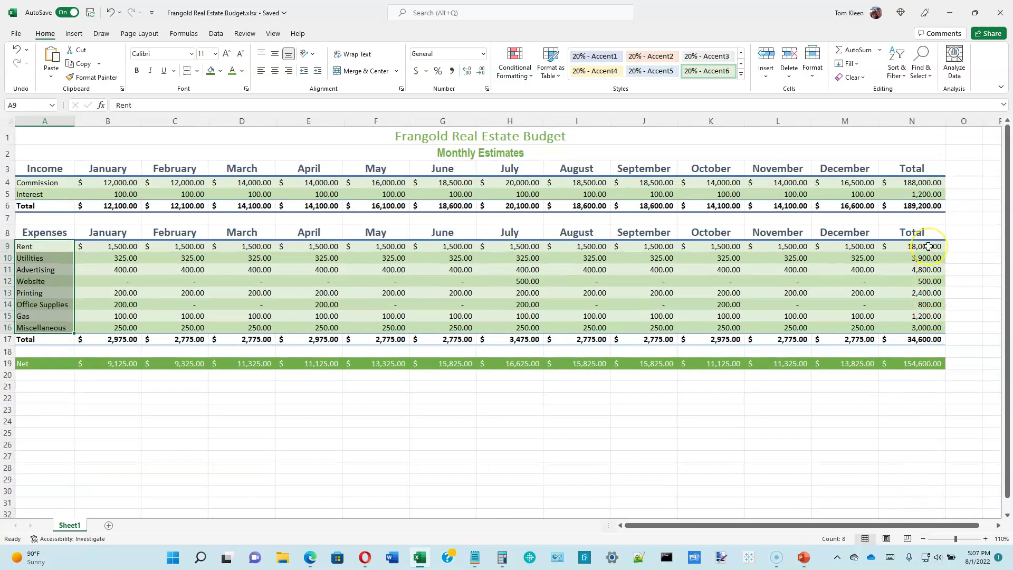
pyautogui.moveTo(928, 247); pyautogui.dragTo(926, 327)
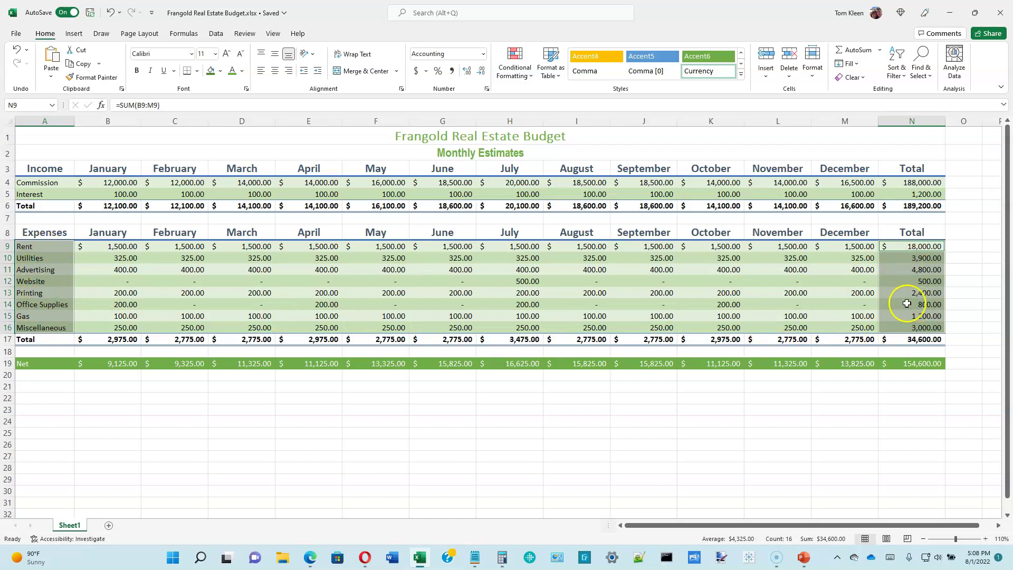
# - Insert a 2-D Pie chart from the Pie/Doughnut chart types on the Insert tab
pyautogui.click(75, 34)
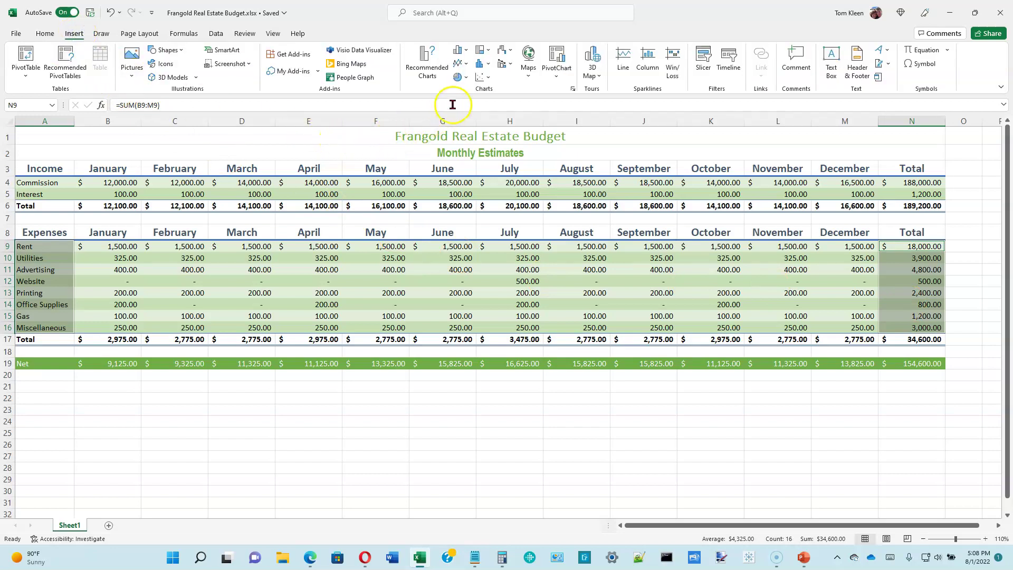
pyautogui.click(467, 77)
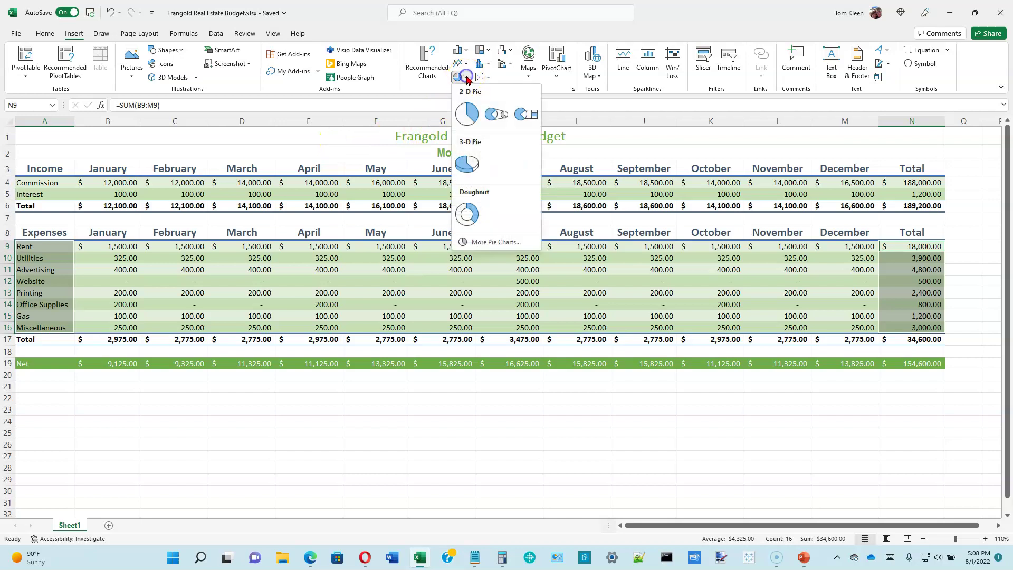
pyautogui.click(467, 115)
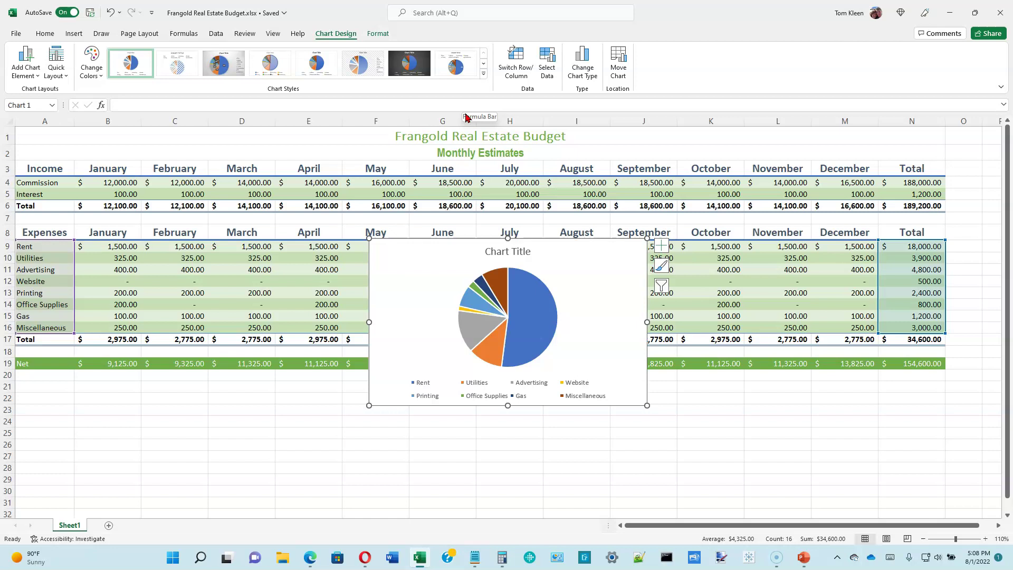
# - Replace the placeholder chart title with 'Monthly Expenses'
pyautogui.click(526, 251)
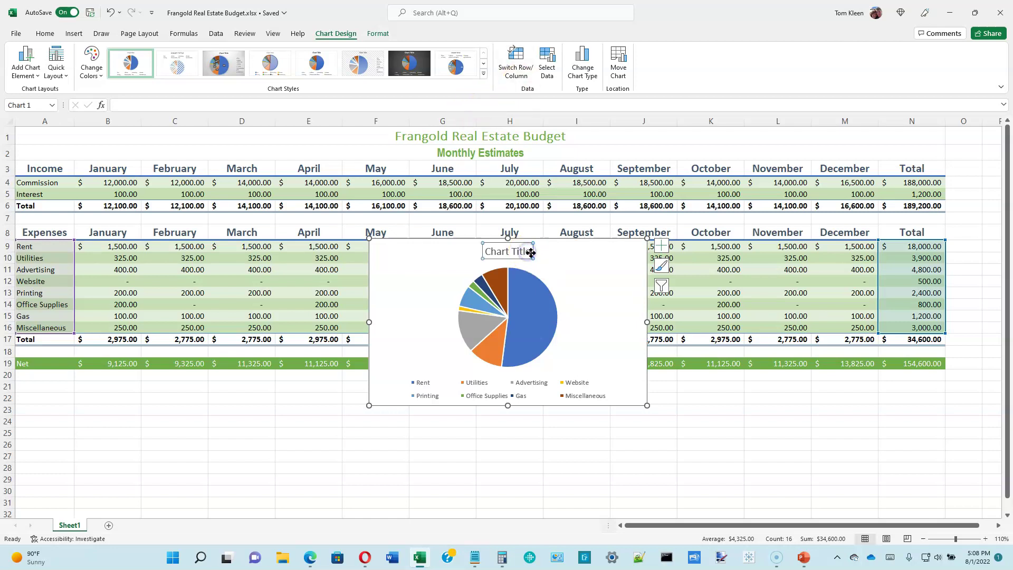
pyautogui.tripleClick(500, 251)
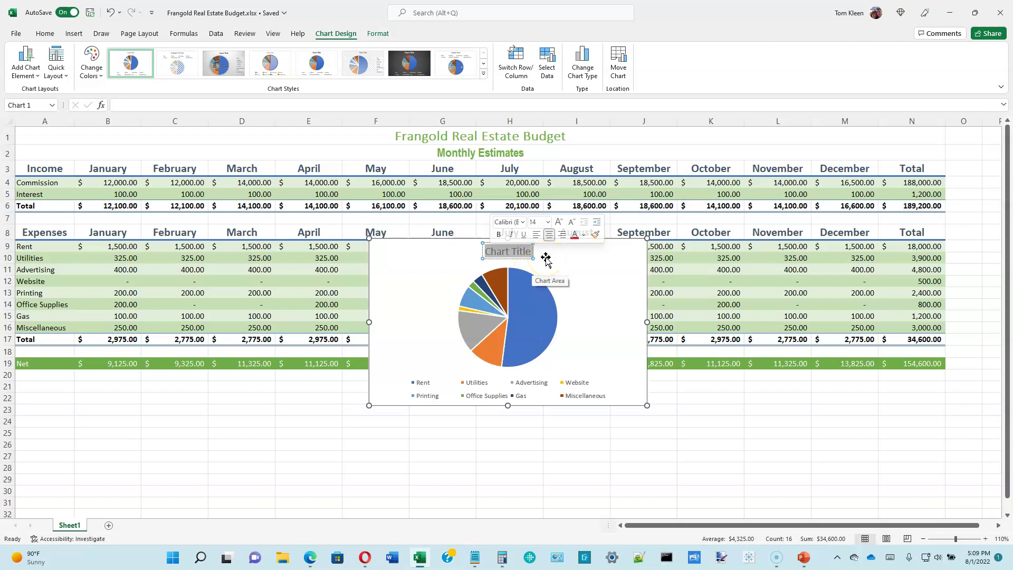
pyautogui.write('Monthly Expenses')
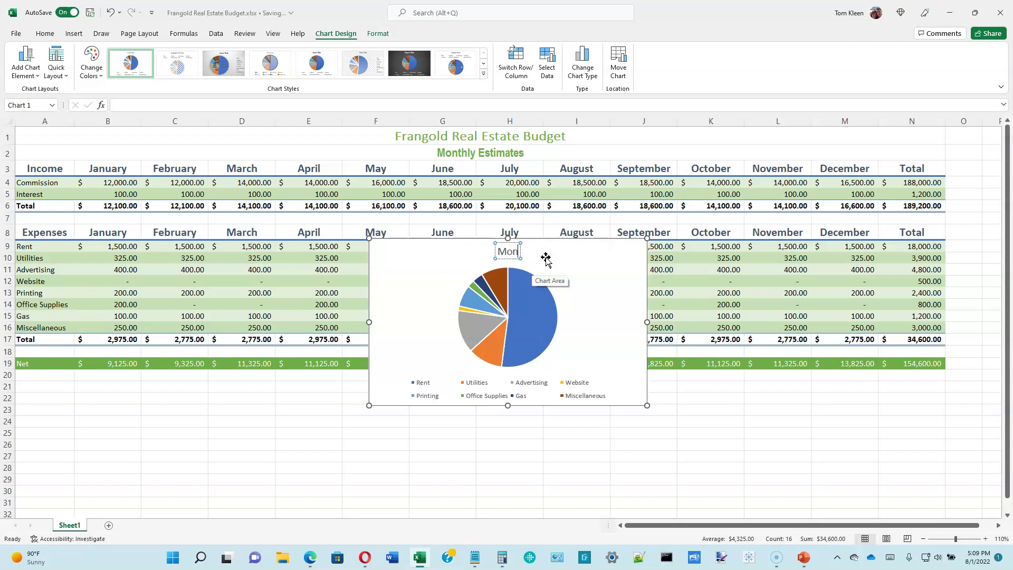
pyautogui.click(574, 279)
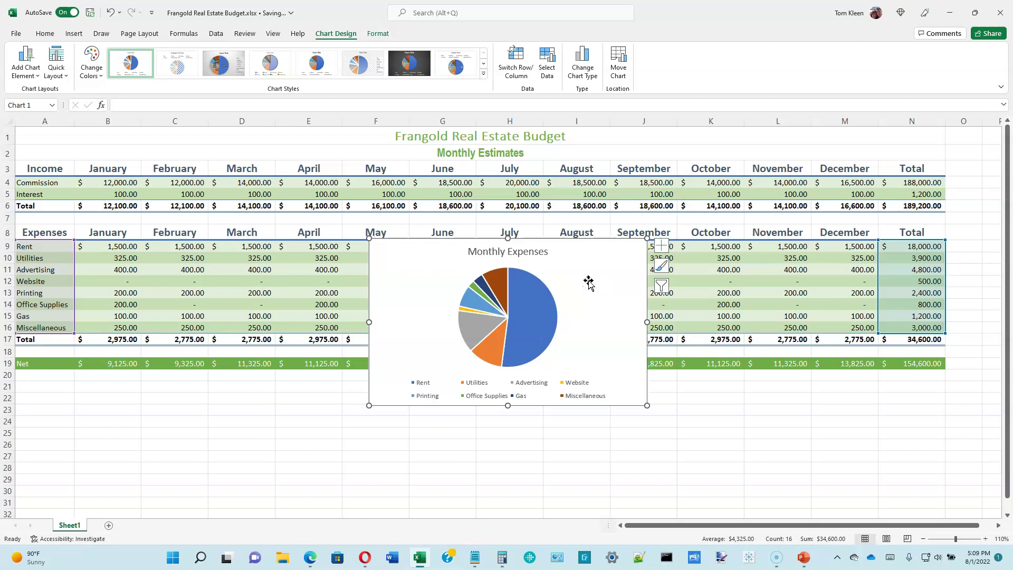
# - Apply chart Style 6 from the Chart Styles gallery to the Monthly Expenses pie chart
pyautogui.click(483, 74)
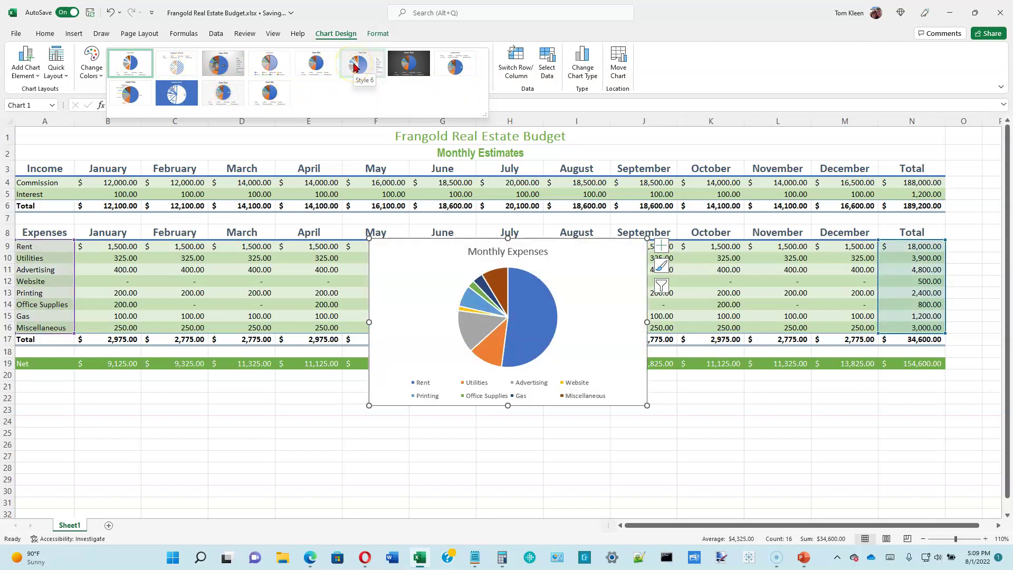
pyautogui.click(357, 65)
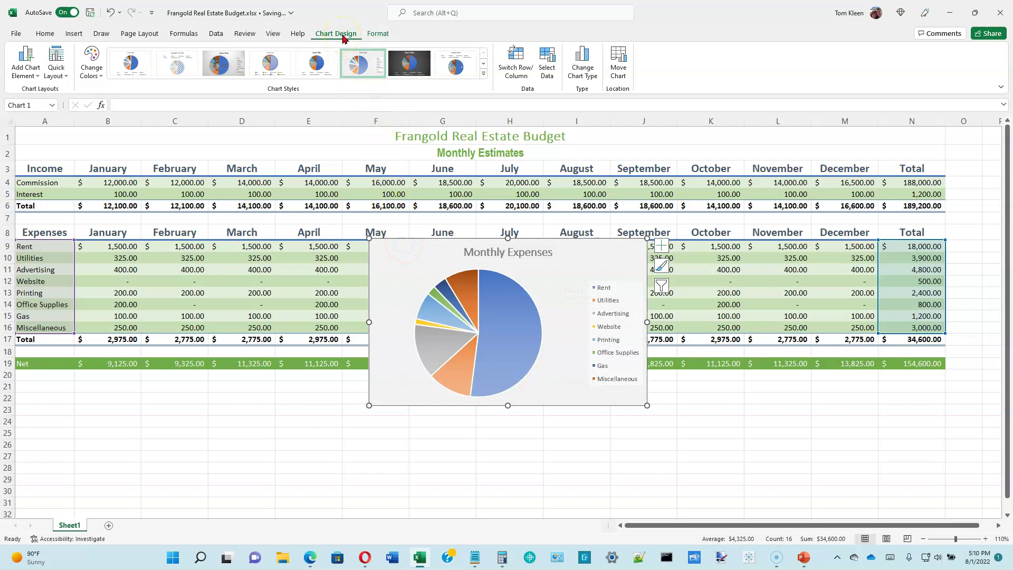
pyautogui.click(306, 135)
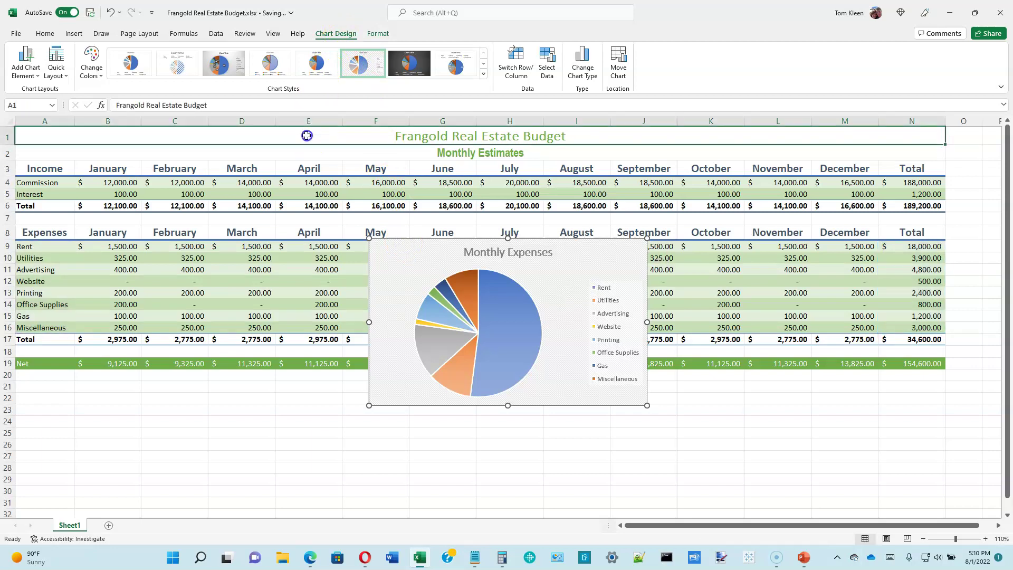
pyautogui.click(454, 260)
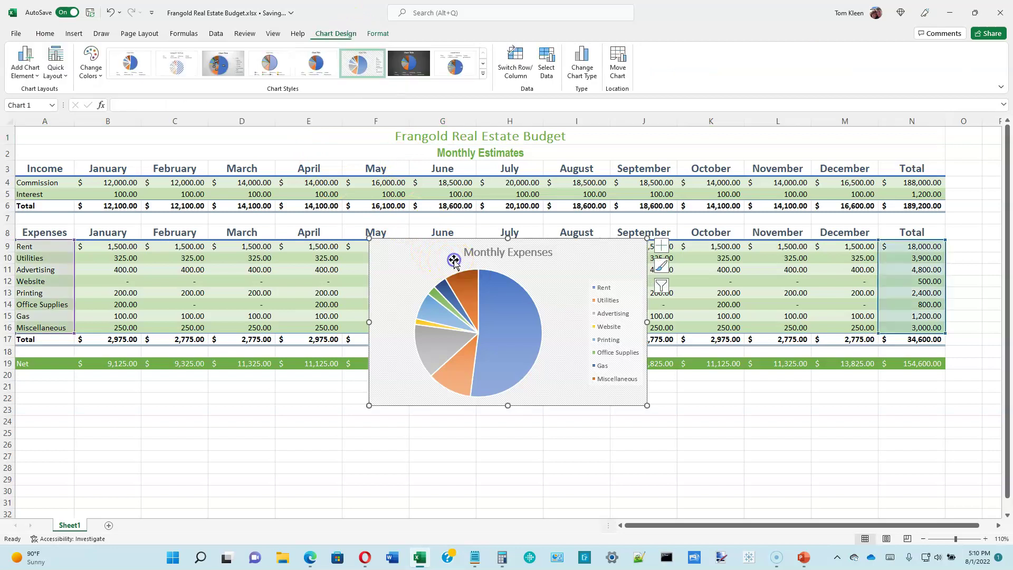
pyautogui.click(369, 64)
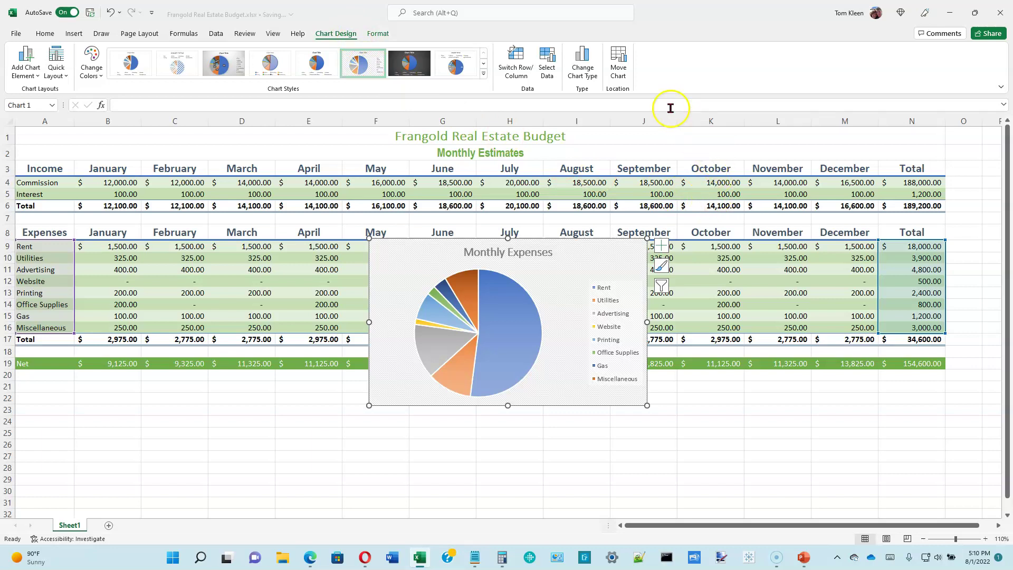
# - Move the pie chart to a new chart sheet named 'Monthly Expense Chart'
pyautogui.click(619, 62)
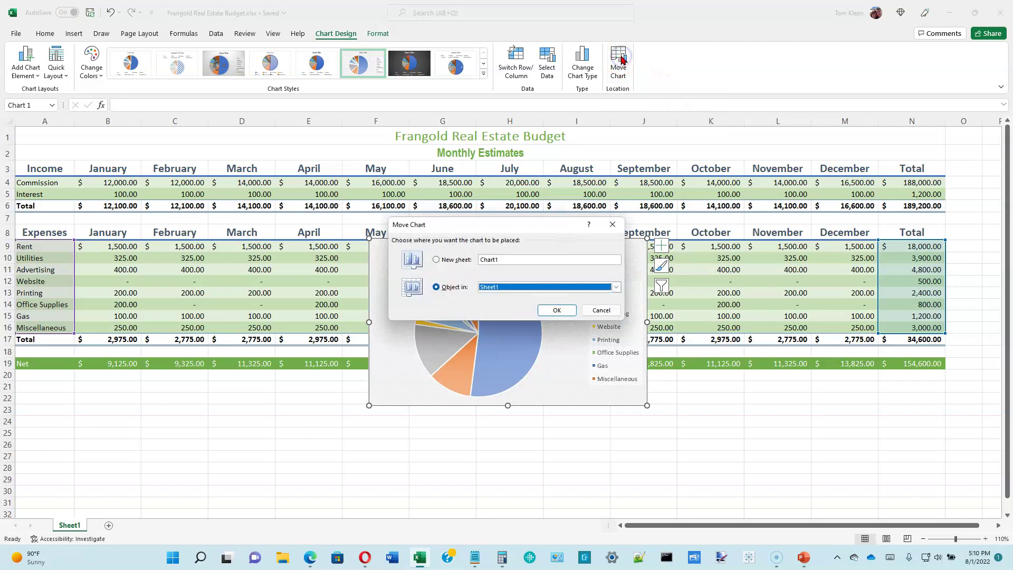
pyautogui.click(436, 260)
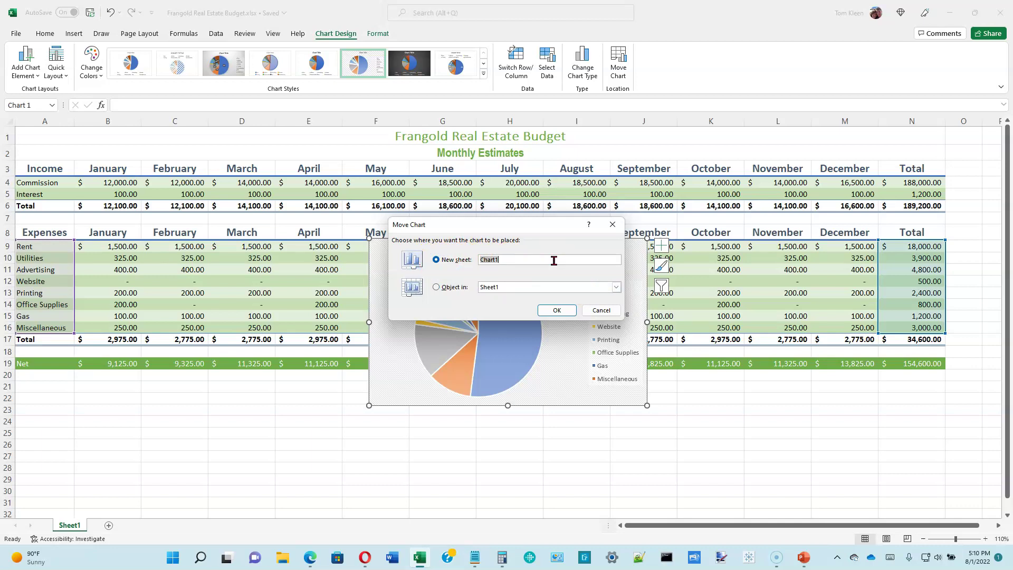
pyautogui.write('Monthly Expe')
pyautogui.press('BackSpace')
pyautogui.press('BackSpace')
pyautogui.press('BackSpace')
pyautogui.write('pense Chart')
pyautogui.click(564, 314)
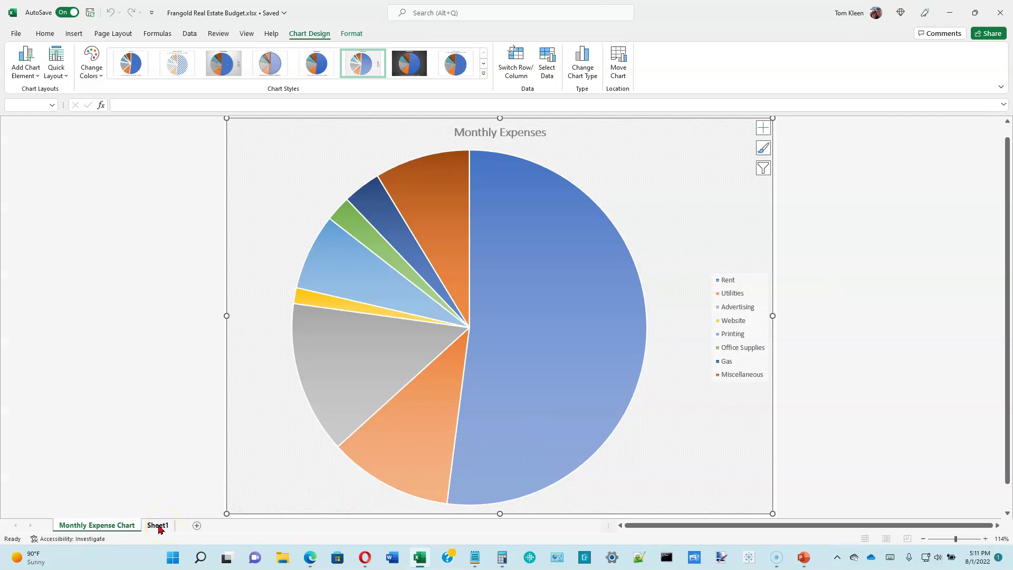
# - Rename Sheet1 to 'Monthly Finances'
pyautogui.doubleClick(159, 526)
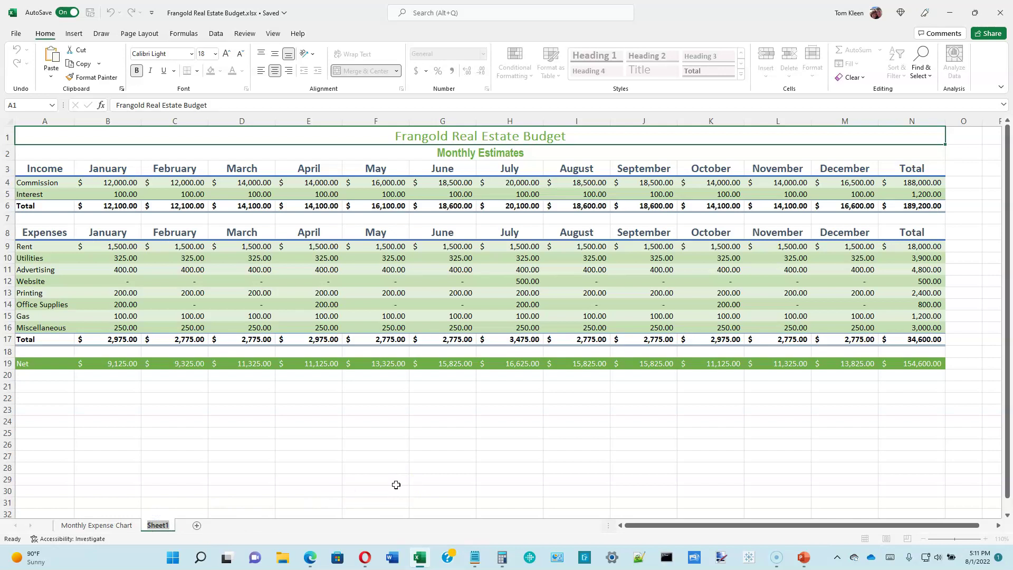
pyautogui.write('Monthly Finances')
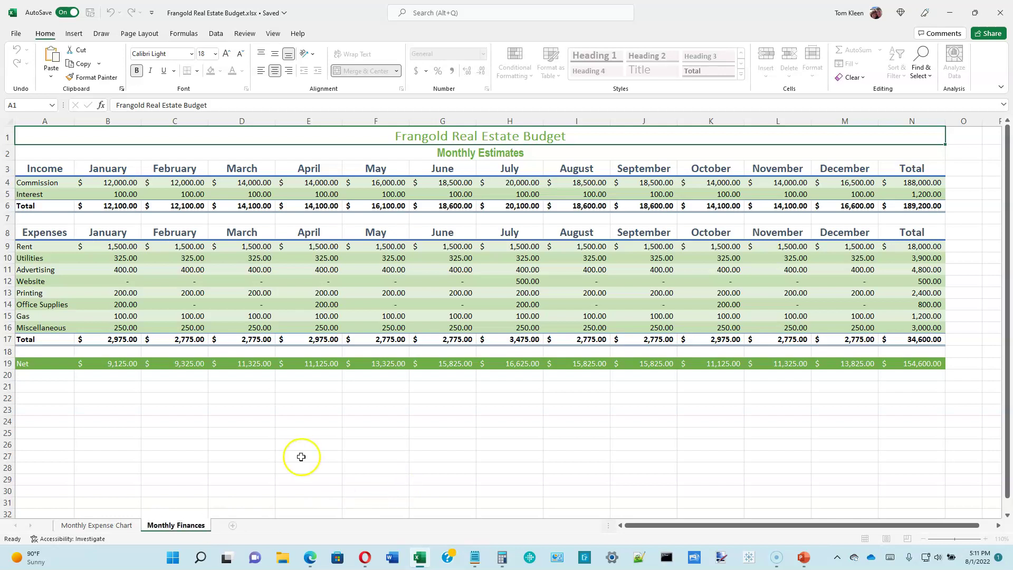
pyautogui.press('Return')
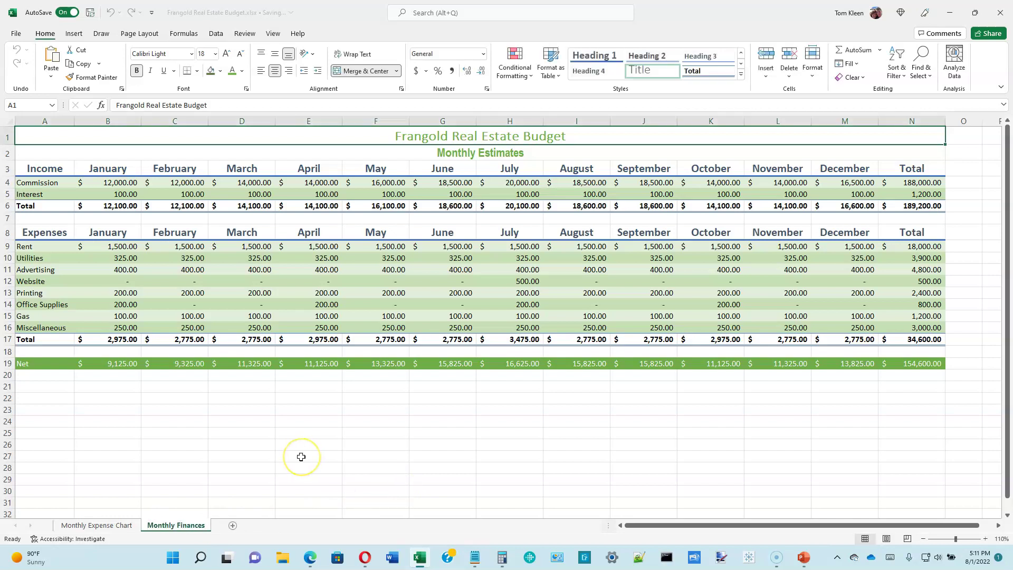
# - Colour the Monthly Finances sheet tab Green, Accent 6
pyautogui.rightClick(179, 527)
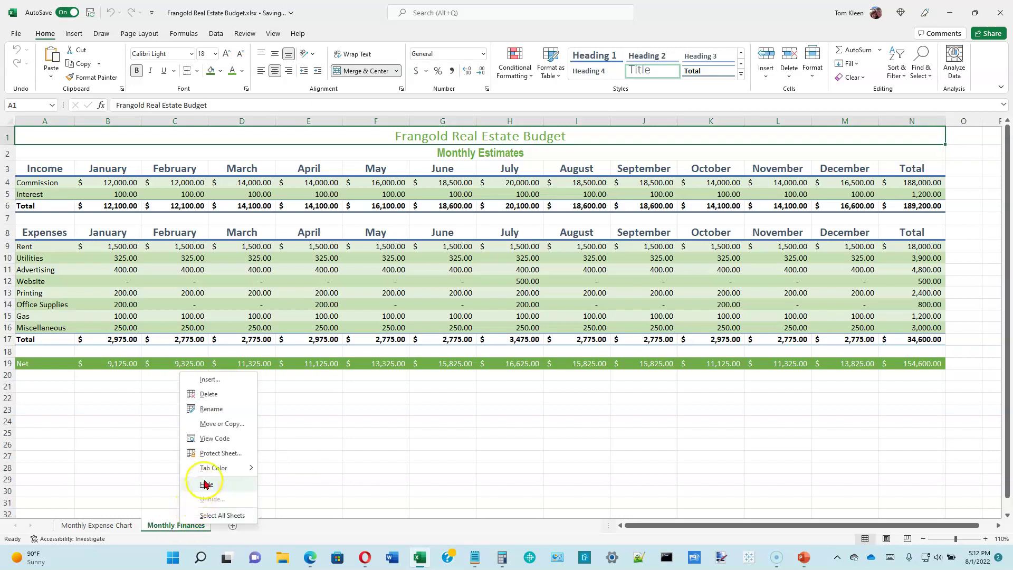
pyautogui.moveTo(219, 469)
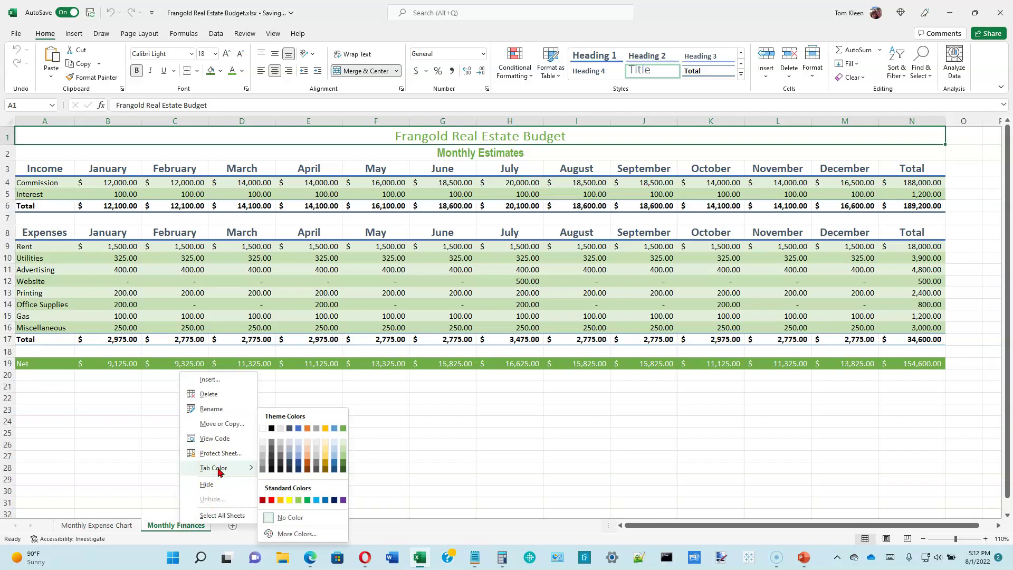
pyautogui.click(343, 429)
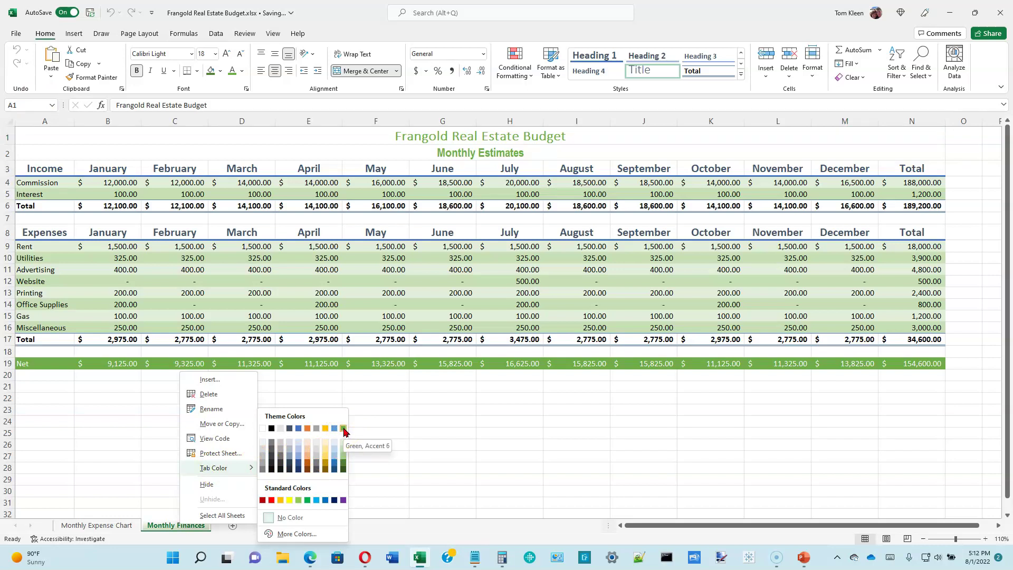
pyautogui.click(343, 428)
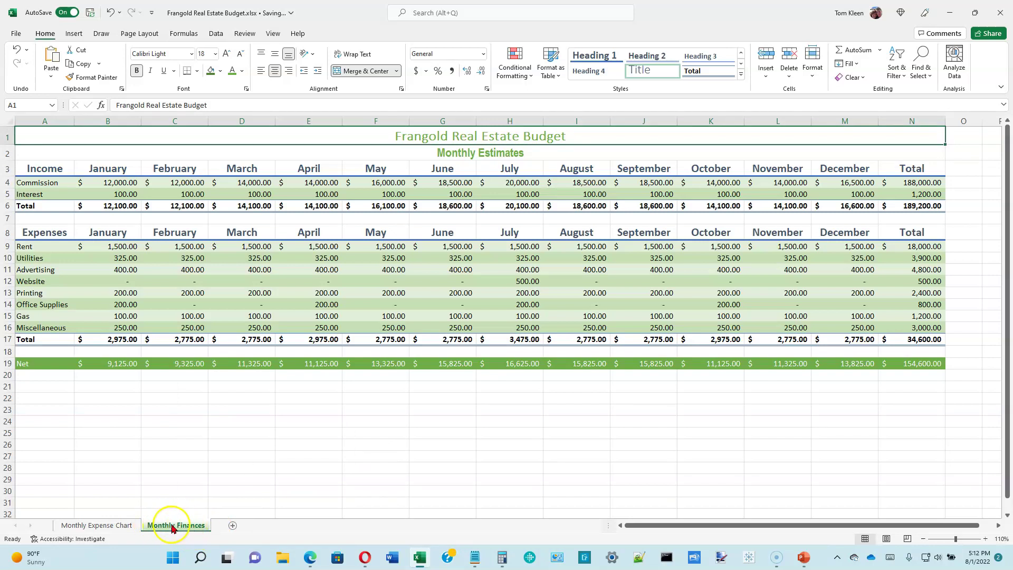
# - Save the workbook from the Monthly Expense Chart sheet, then go back to Monthly Finances
pyautogui.click(117, 526)
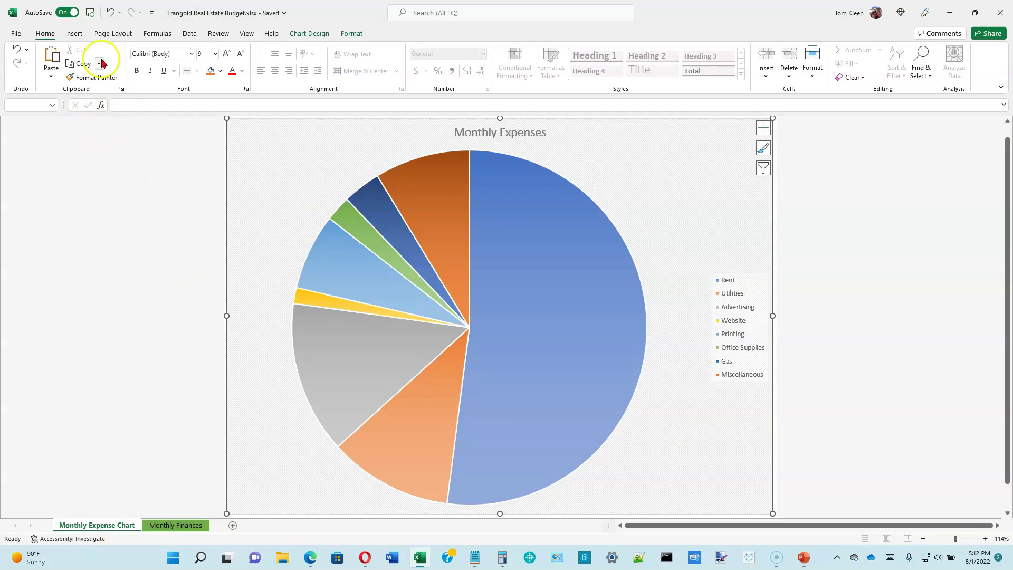
pyautogui.click(91, 14)
pyautogui.click(179, 526)
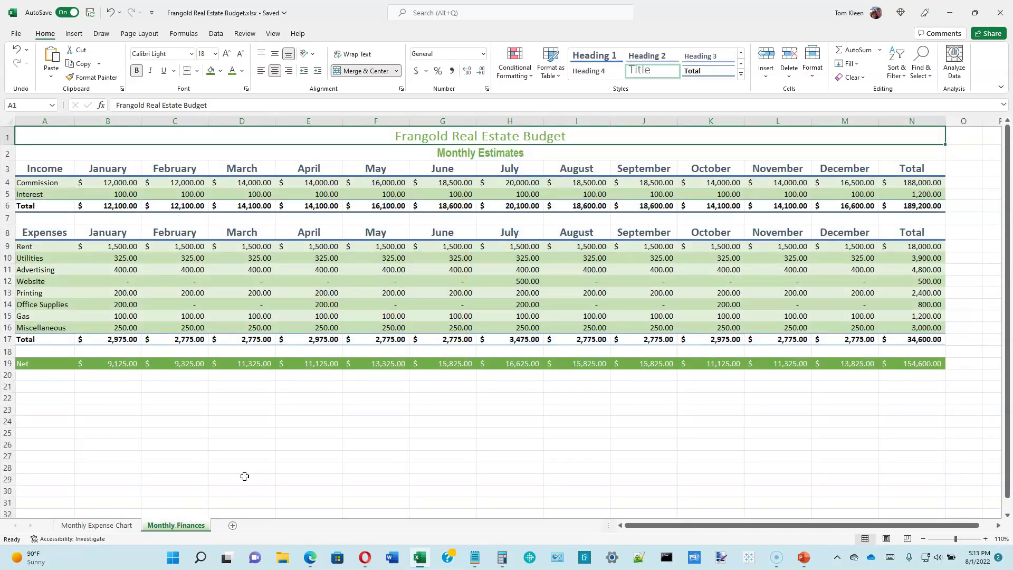
pyautogui.click(303, 209)
pyautogui.click(17, 34)
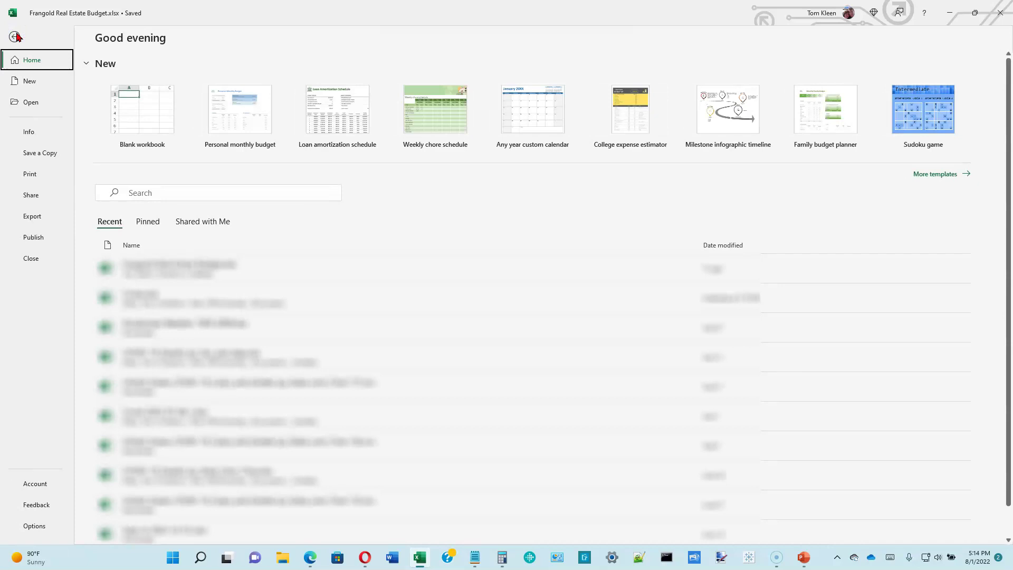
pyautogui.click(29, 175)
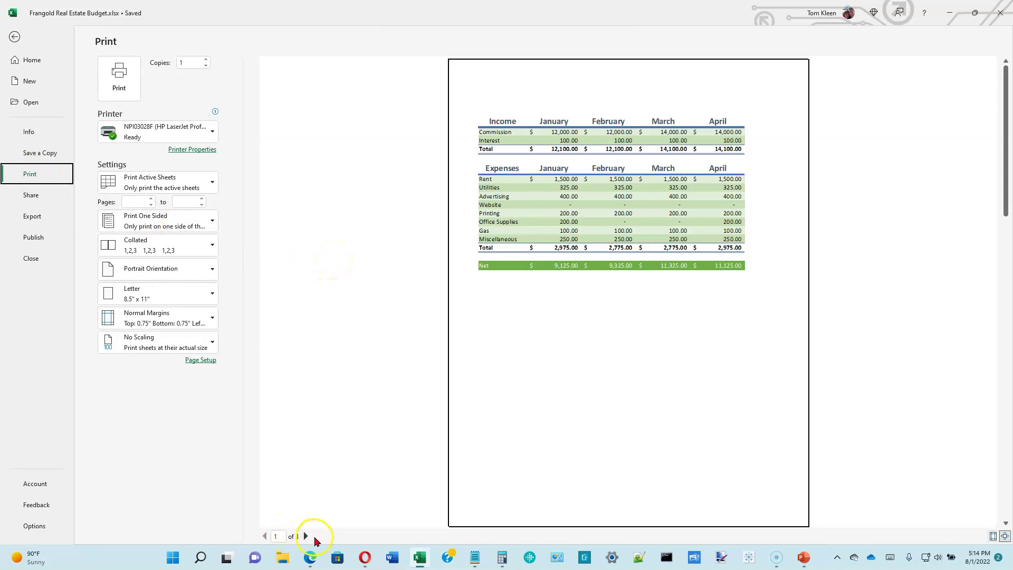
pyautogui.click(308, 536)
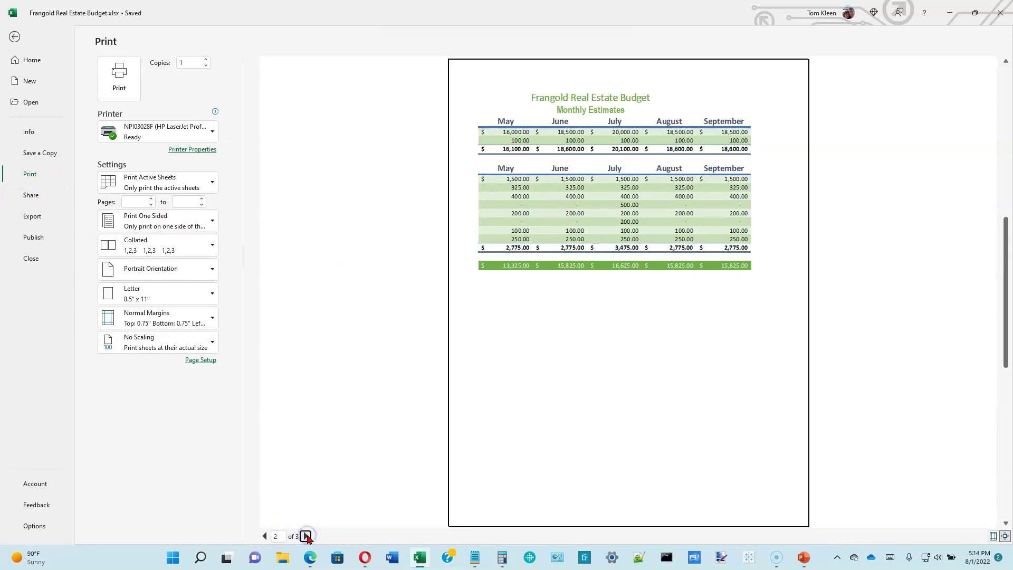
pyautogui.click(307, 537)
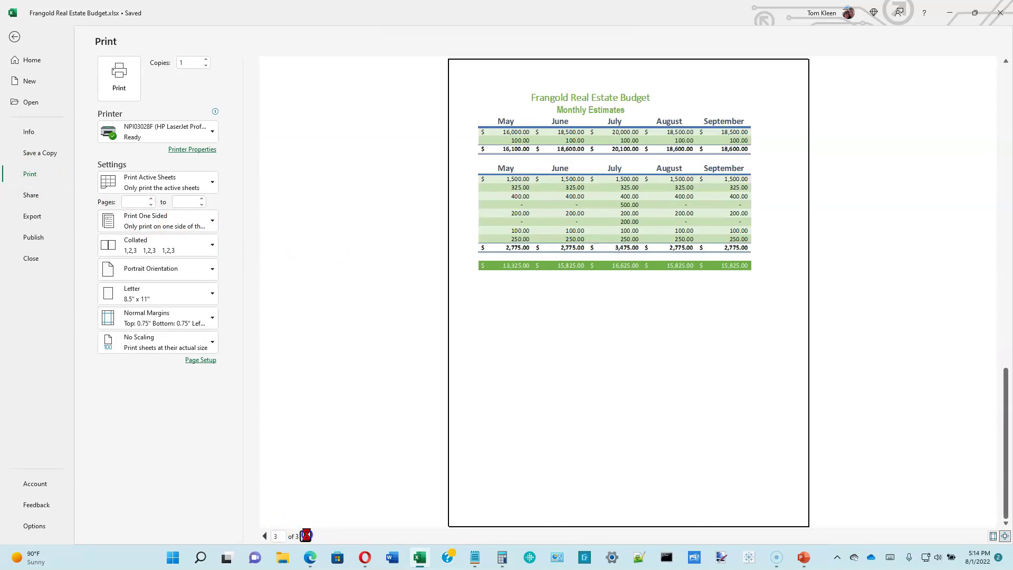
pyautogui.click(265, 536)
pyautogui.click(265, 536)
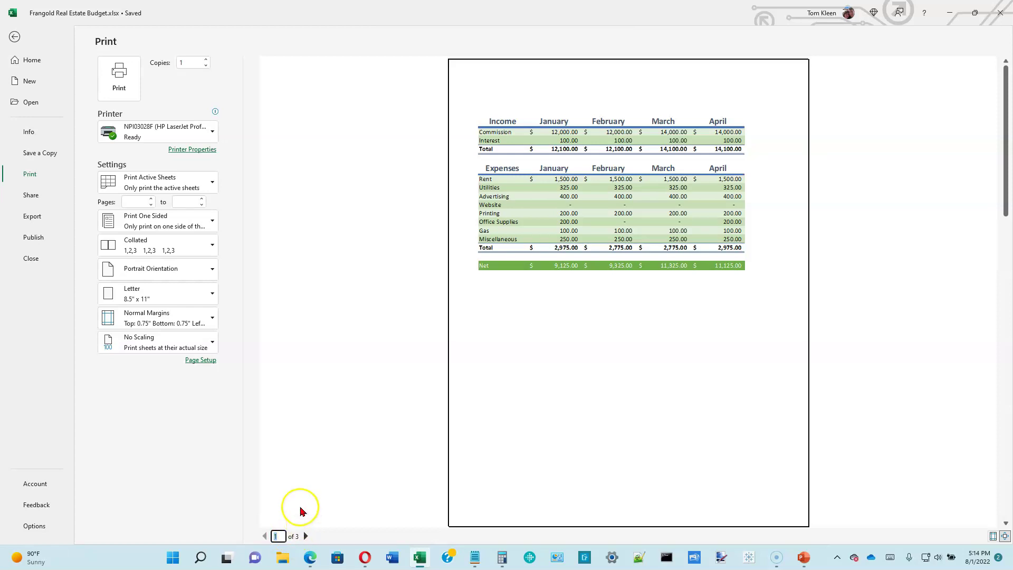
pyautogui.moveTo(213, 134)
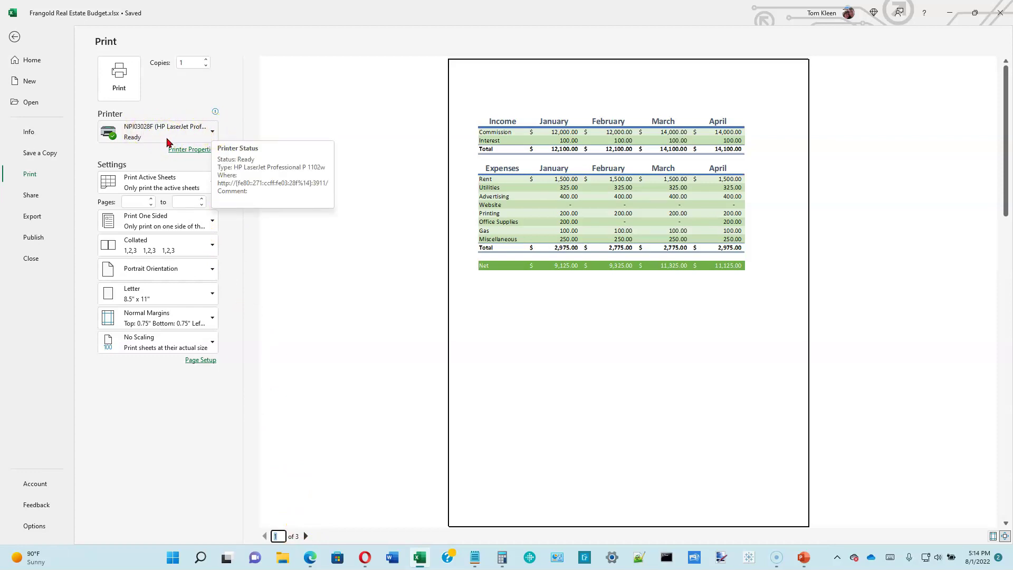
pyautogui.click(193, 63)
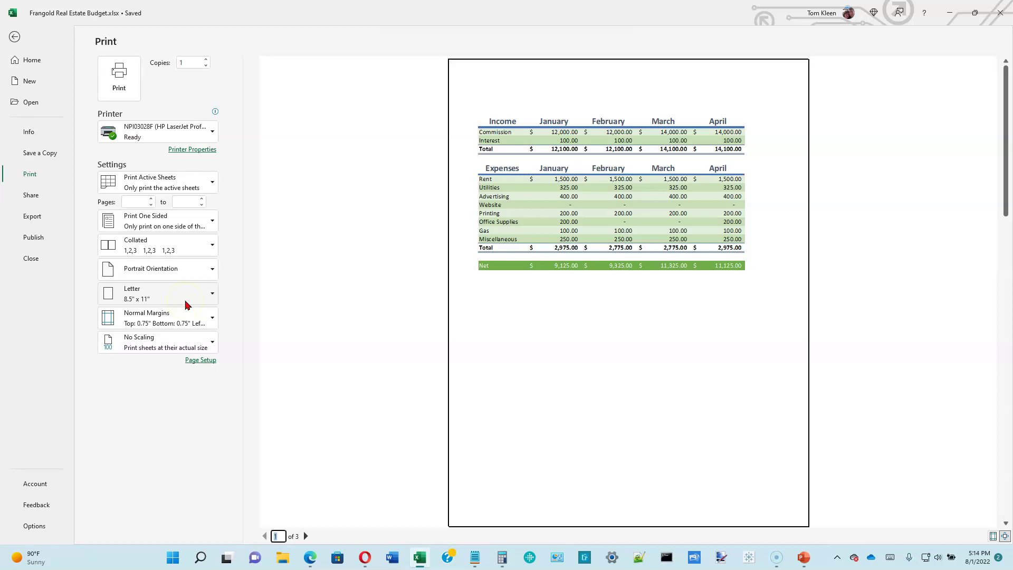
# - Set the printout to Landscape orientation with Fit Sheet on One Page scaling
pyautogui.click(210, 268)
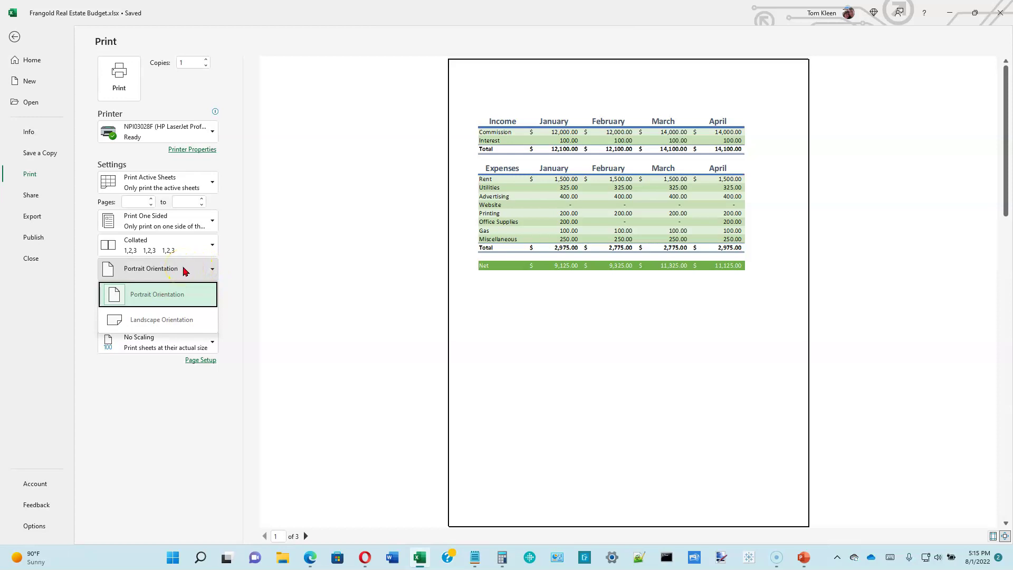
pyautogui.click(166, 321)
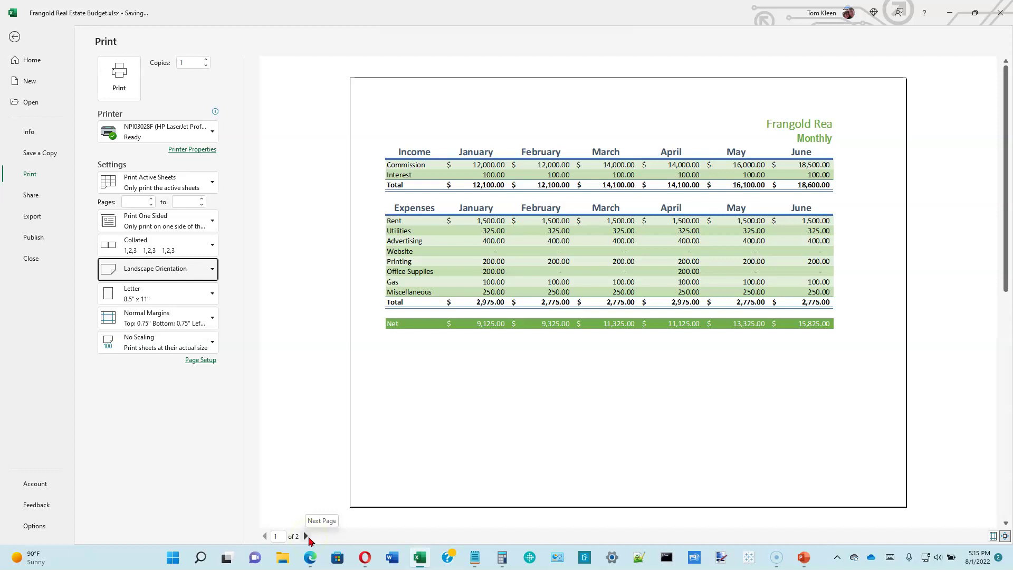
pyautogui.click(212, 342)
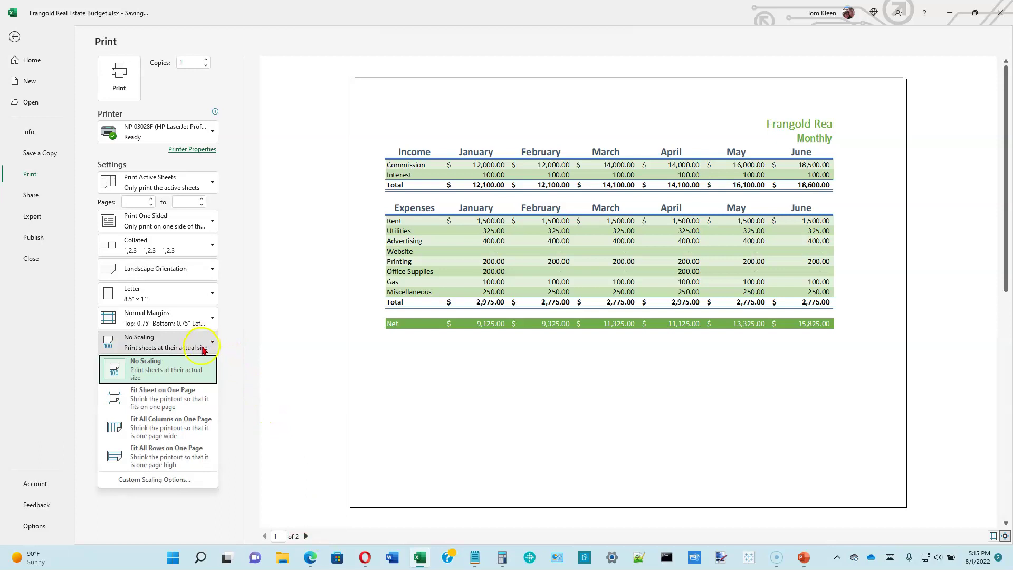
pyautogui.click(194, 404)
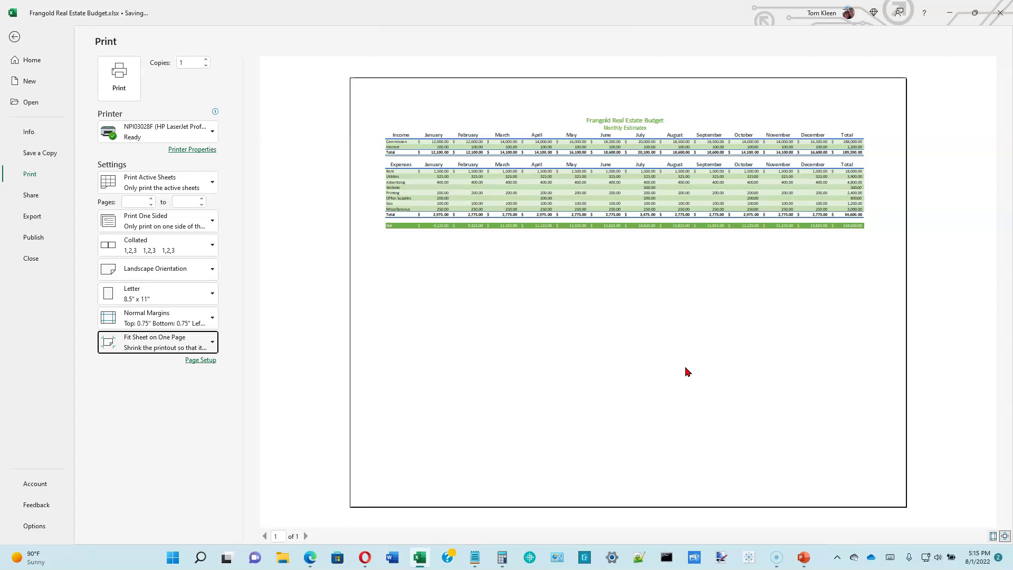
# - Print the single-page landscape budget sheet
pyautogui.click(675, 368)
pyautogui.click(484, 315)
pyautogui.click(117, 83)
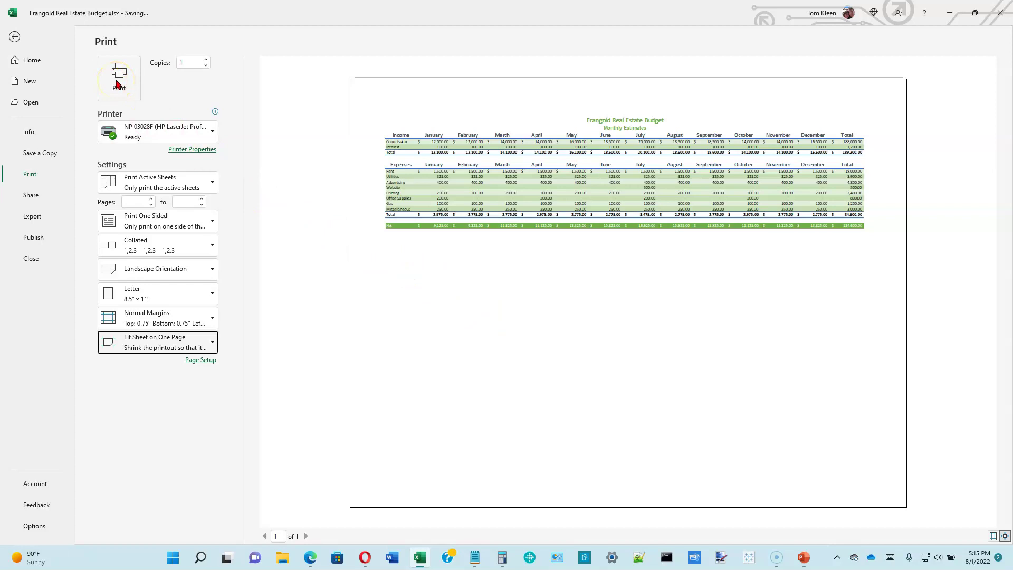
pyautogui.click(15, 36)
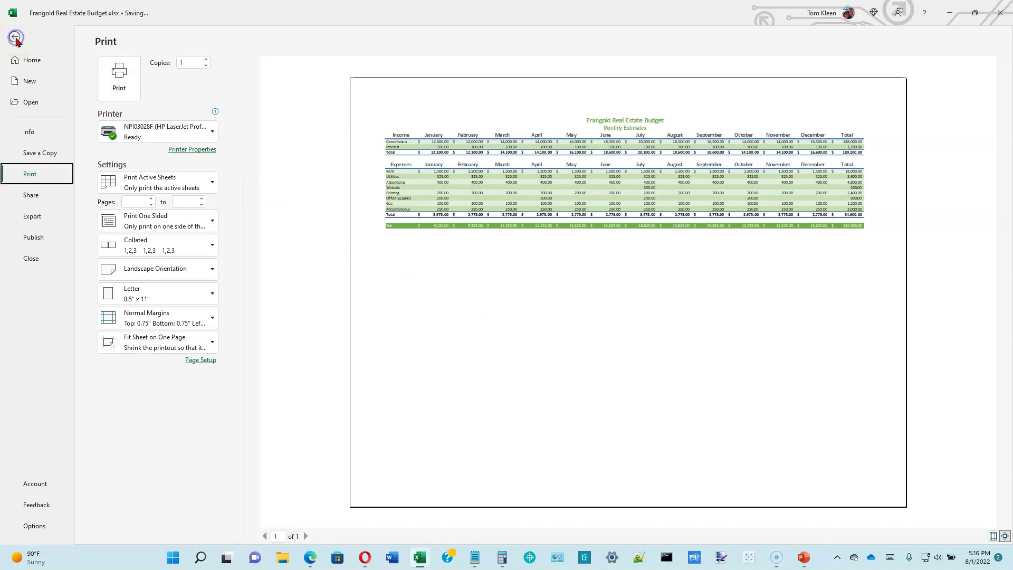
# - Return to the worksheet and select the Net row values B19:N19
pyautogui.click(369, 226)
pyautogui.click(15, 36)
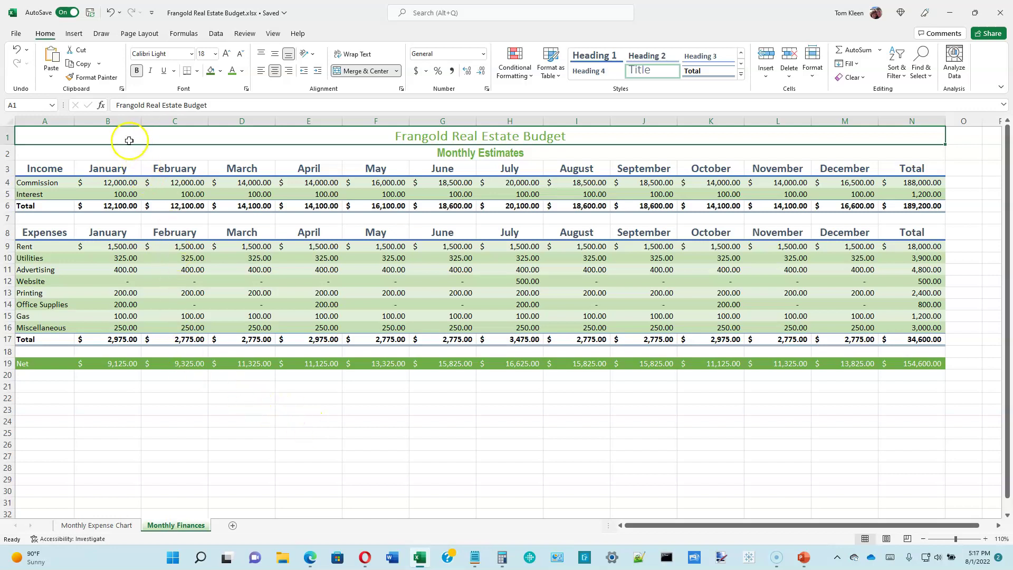
pyautogui.moveTo(124, 365); pyautogui.dragTo(849, 366)
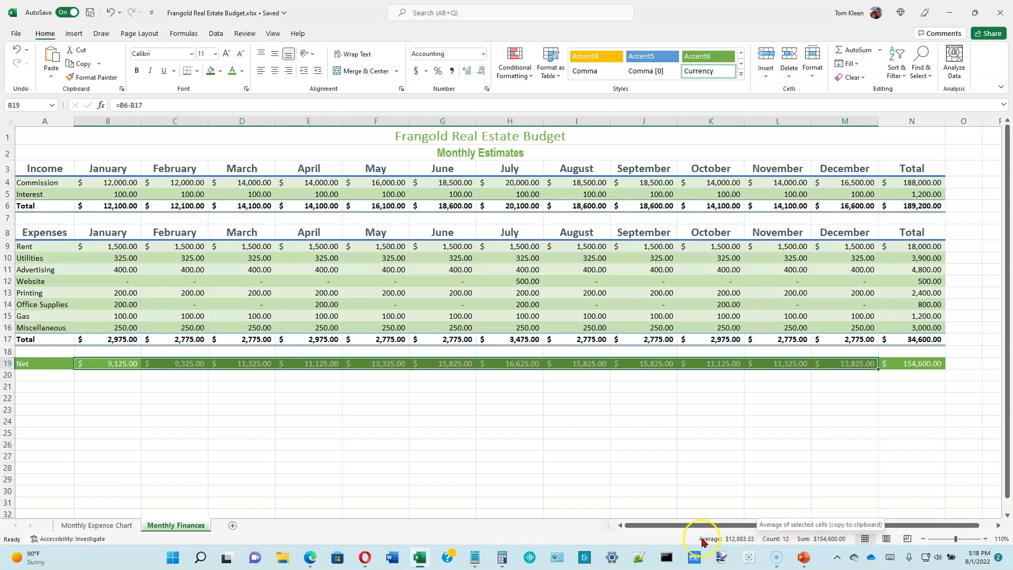
# - Turn on Maximum in the status bar statistics, showing $16,625.00 for the Net row
pyautogui.rightClick(623, 540)
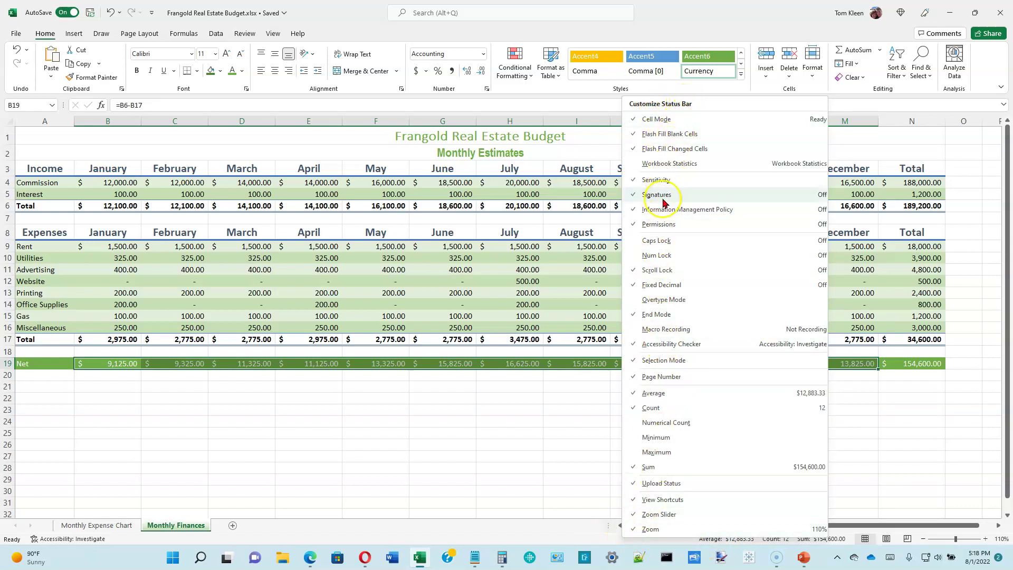
pyautogui.click(663, 454)
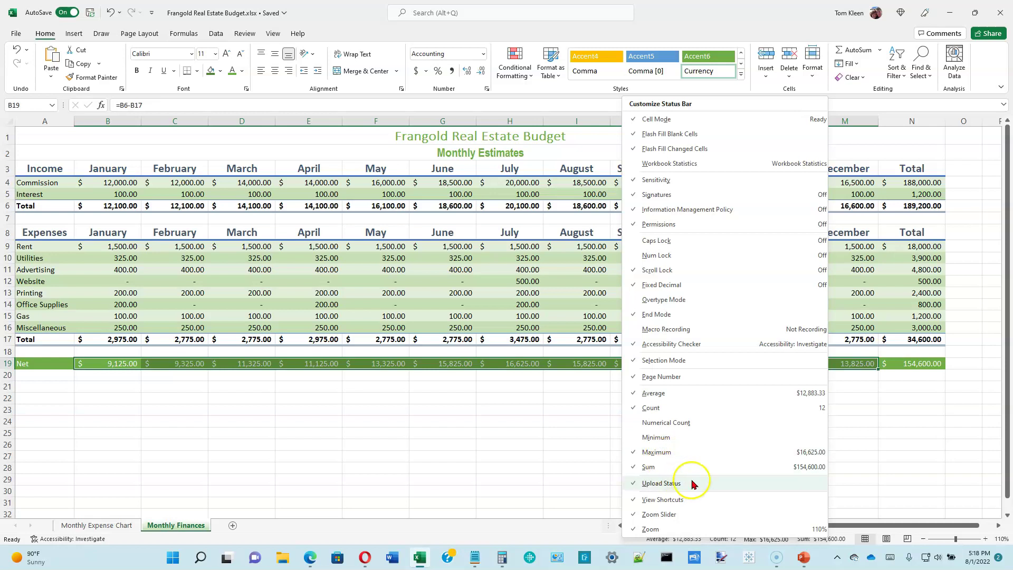
pyautogui.click(577, 469)
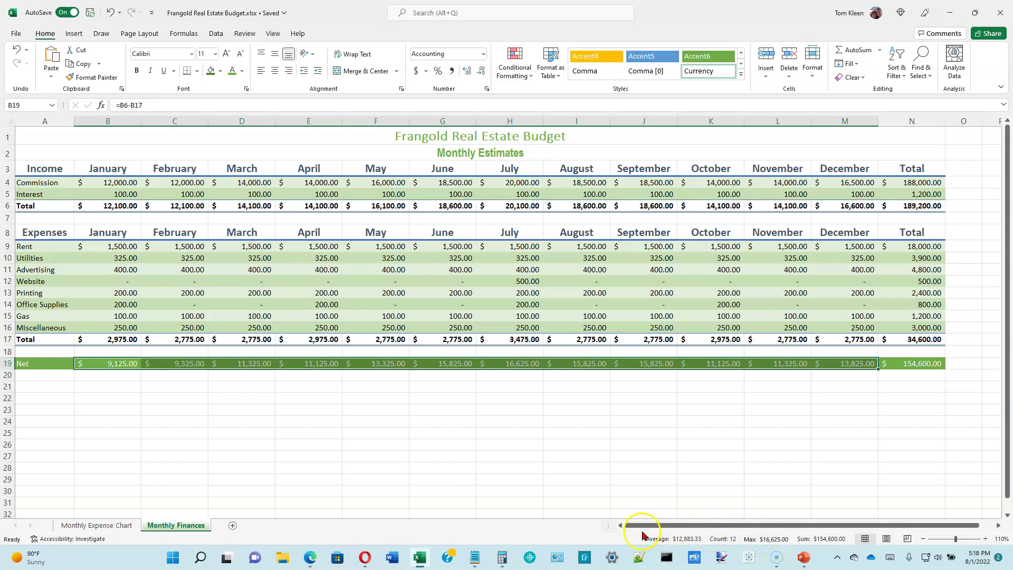
pyautogui.rightClick(620, 539)
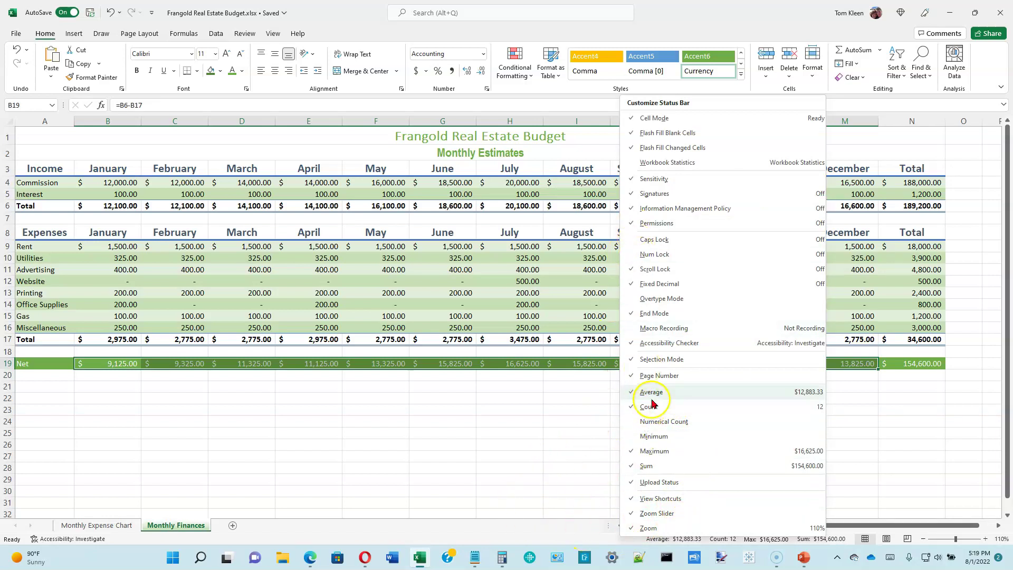
pyautogui.click(589, 397)
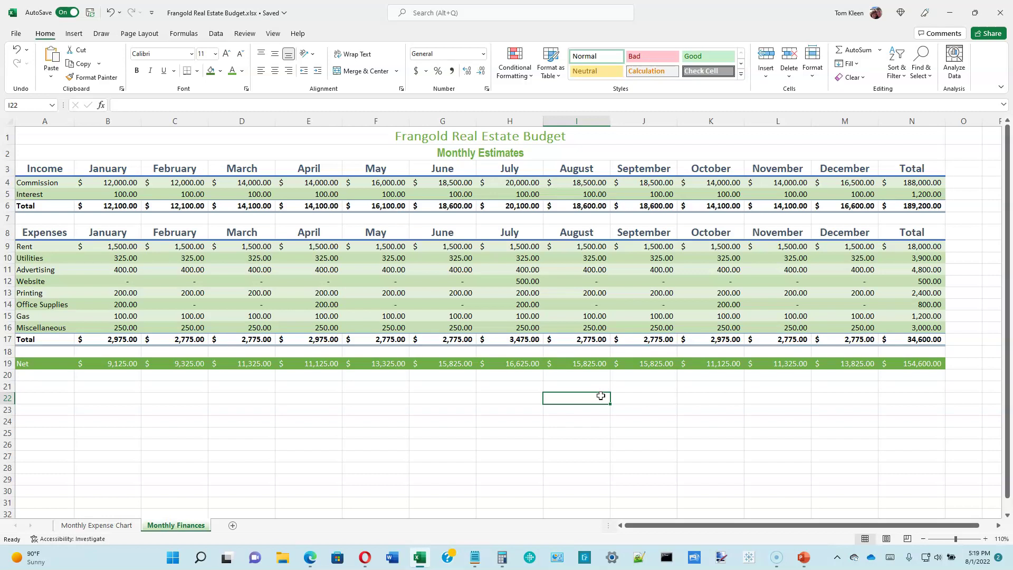
# - Review the undo history and switch the AutoSave toggle to Off
pyautogui.click(118, 13)
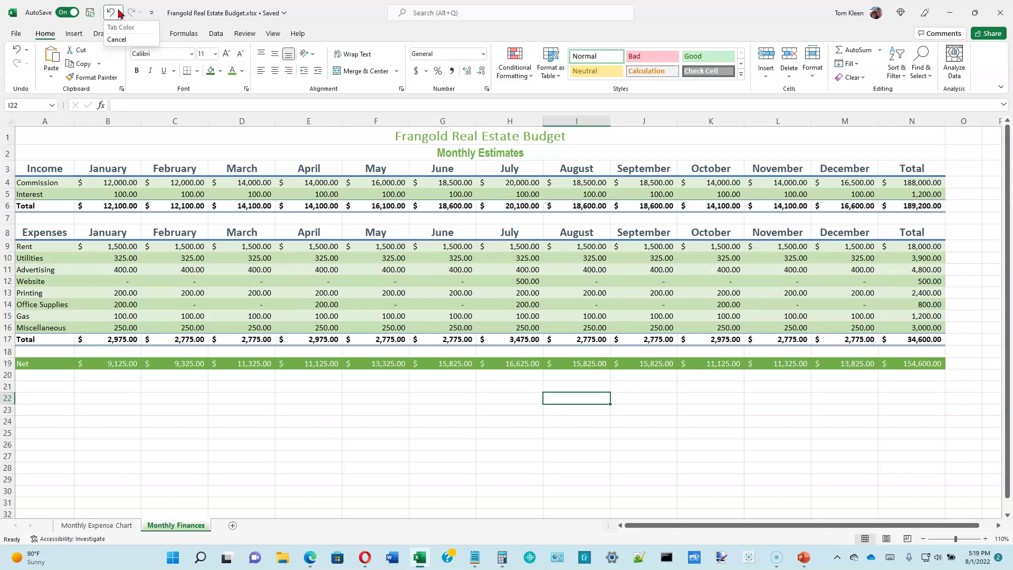
pyautogui.click(61, 13)
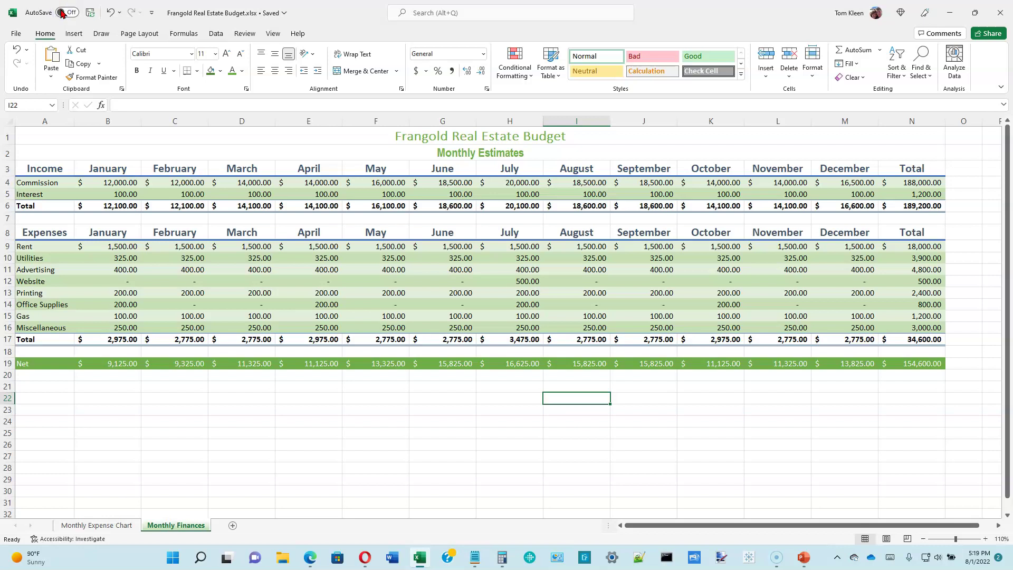
pyautogui.click(120, 13)
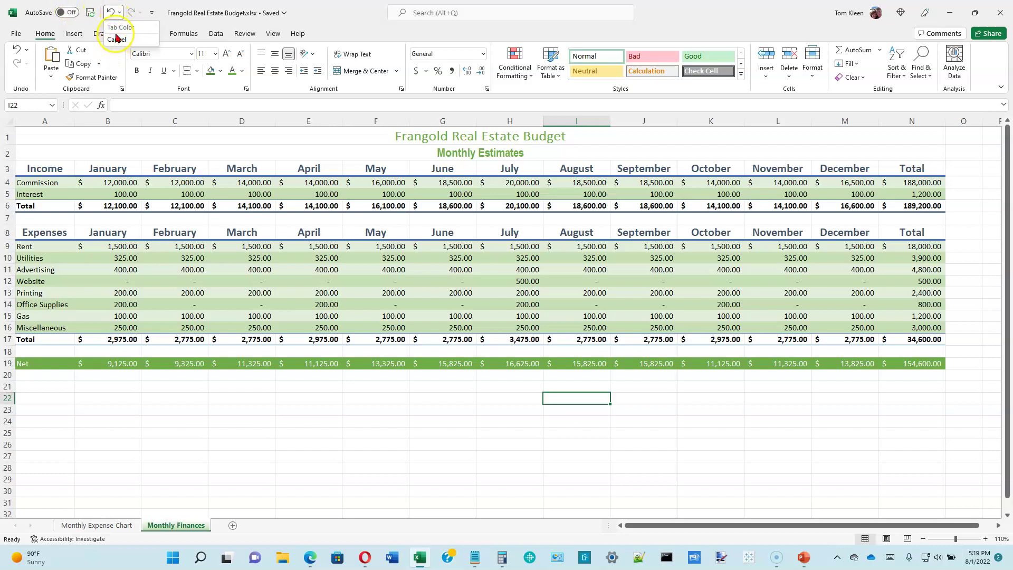
pyautogui.click(119, 13)
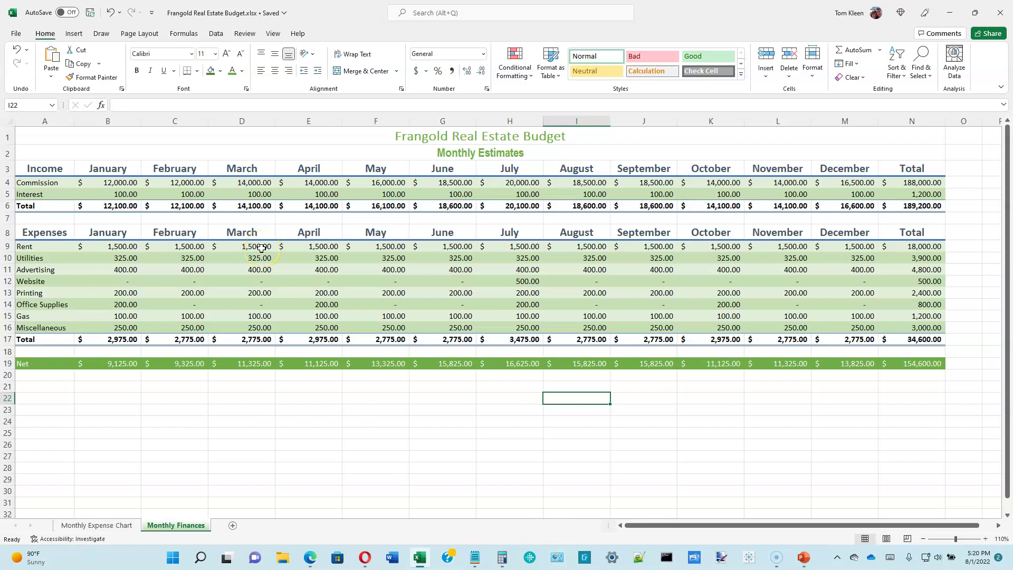
# - Delete the March–June expense values, then undo to restore them
pyautogui.moveTo(261, 248); pyautogui.dragTo(460, 321)
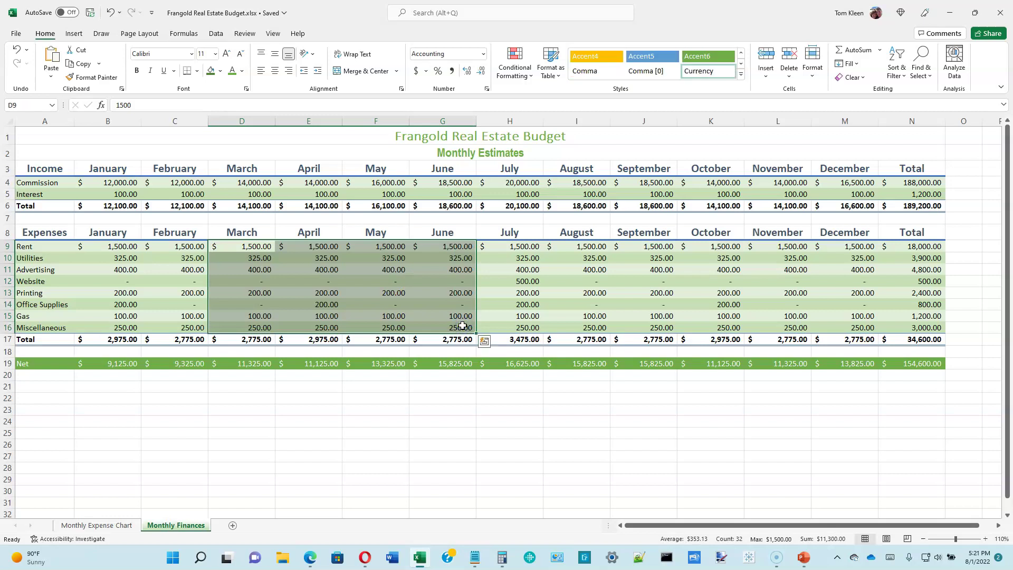
pyautogui.press('Delete')
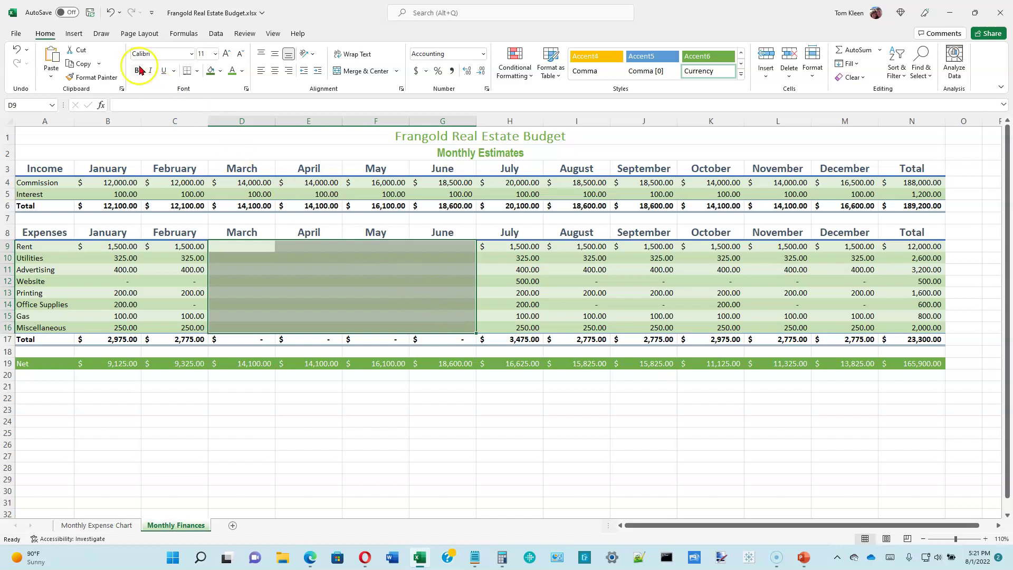
pyautogui.click(107, 13)
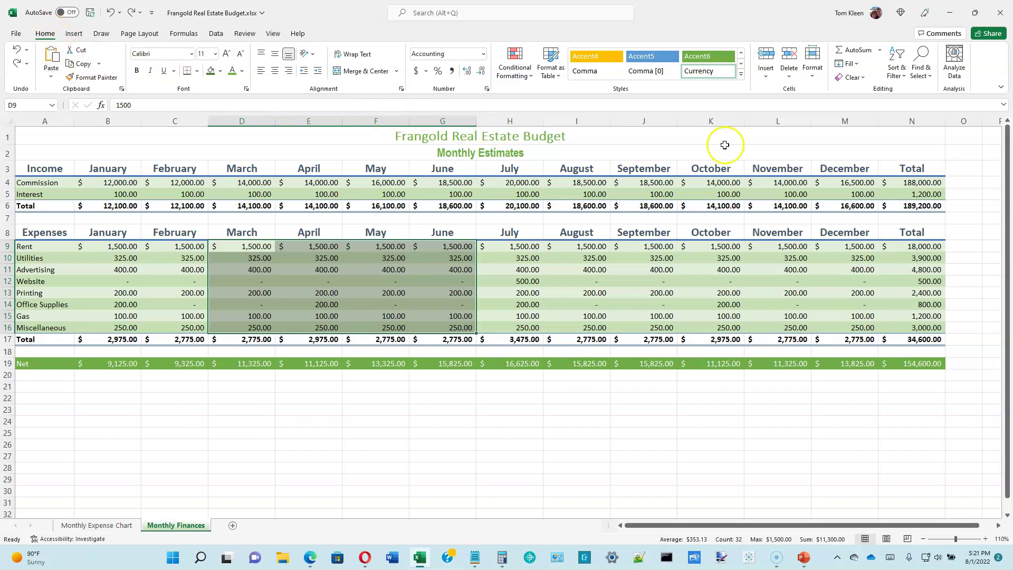
# - Clear values and formatting from D9:G16, undo the clear, and reopen the Clear choices
pyautogui.click(863, 78)
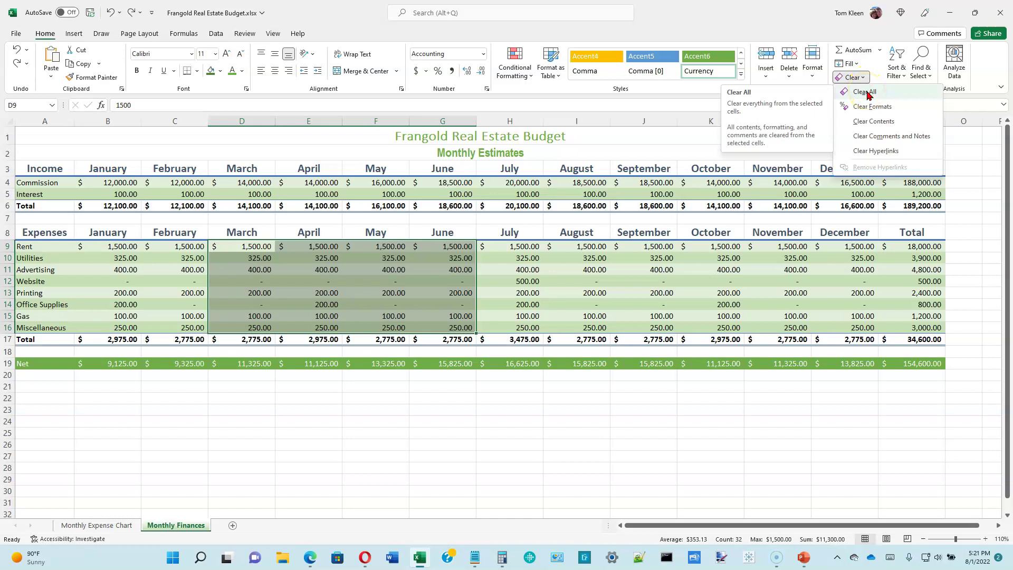
pyautogui.click(865, 92)
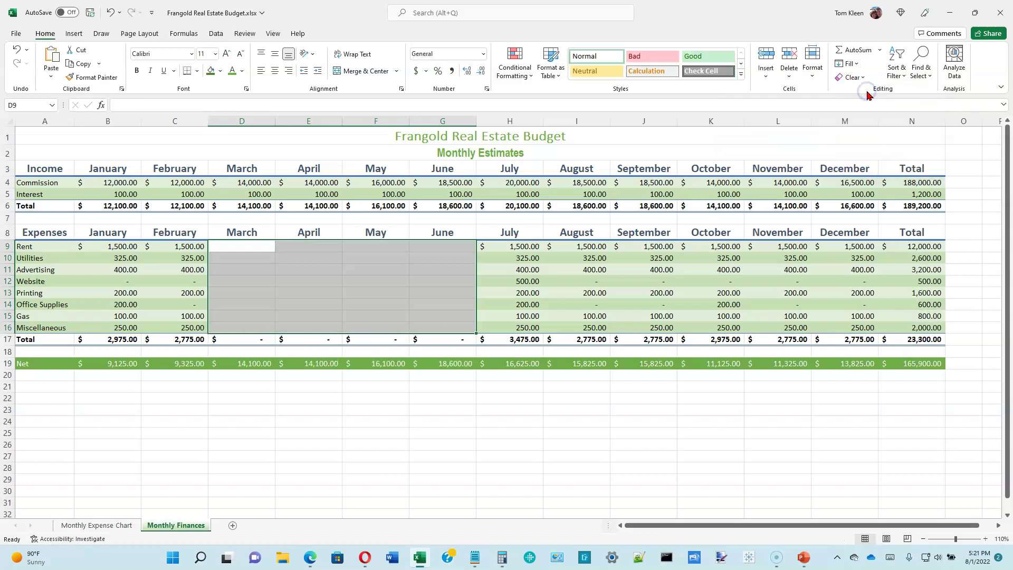
pyautogui.click(439, 248)
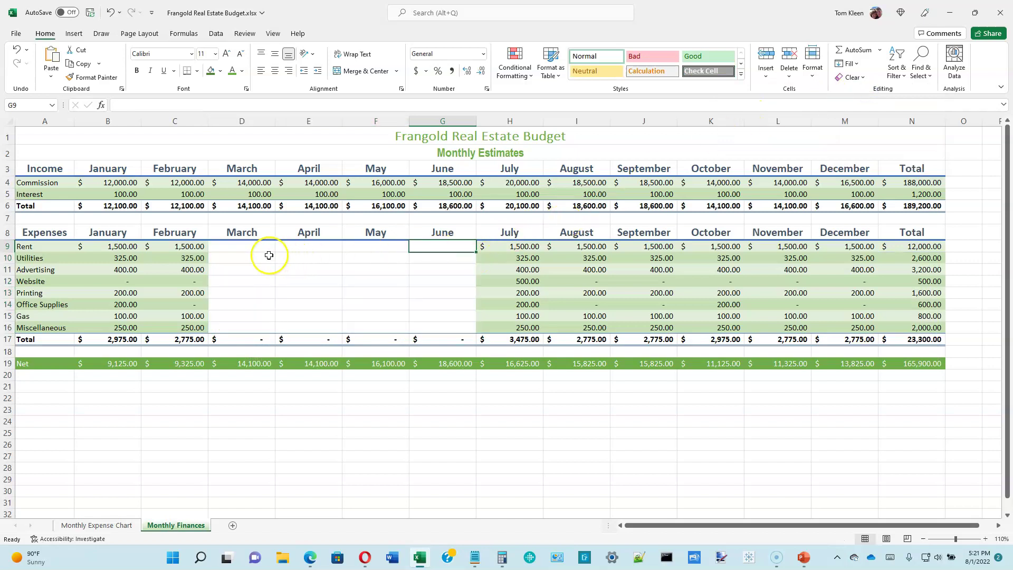
pyautogui.click(111, 16)
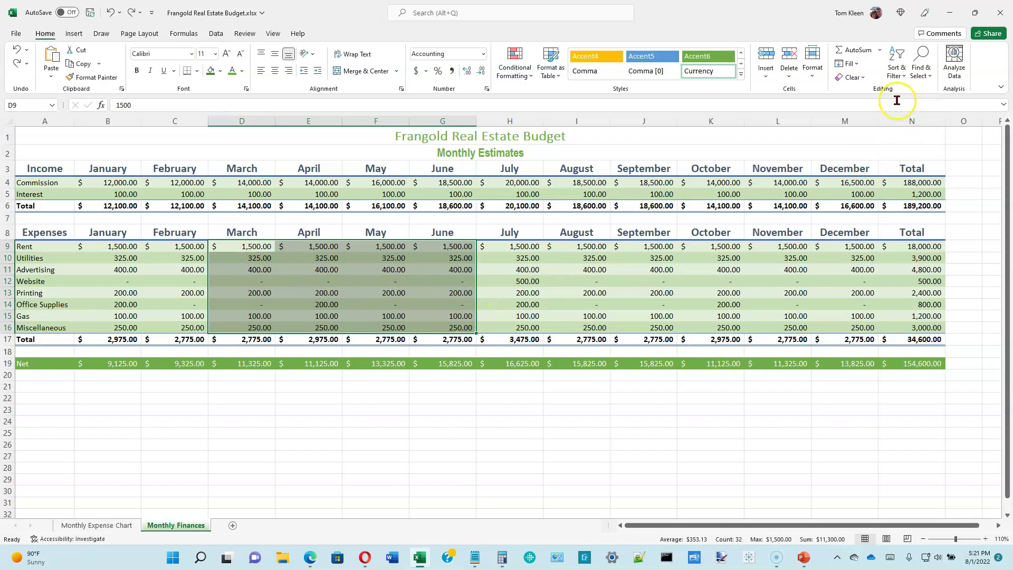
pyautogui.click(865, 80)
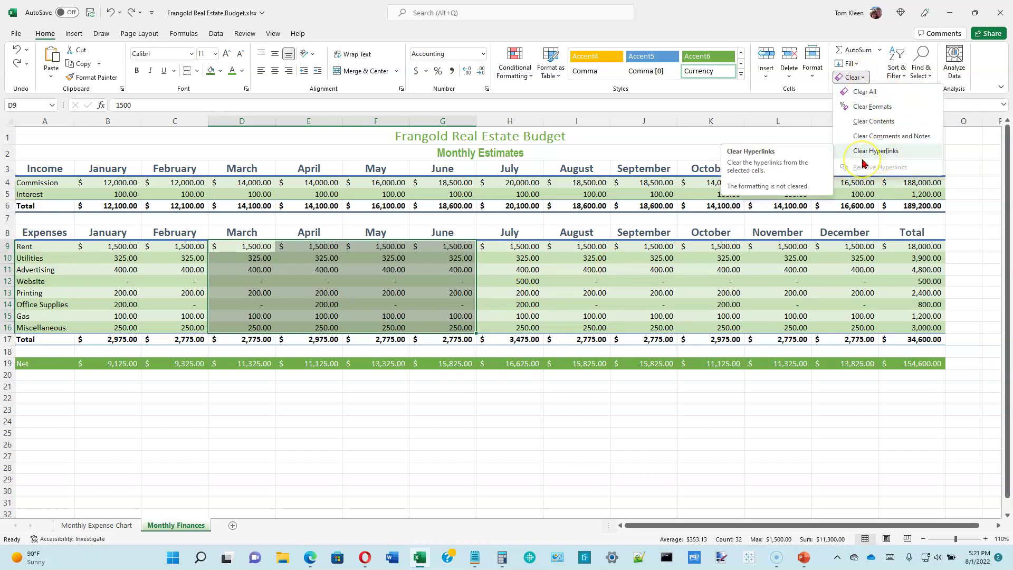
pyautogui.click(11, 123)
pyautogui.click(10, 122)
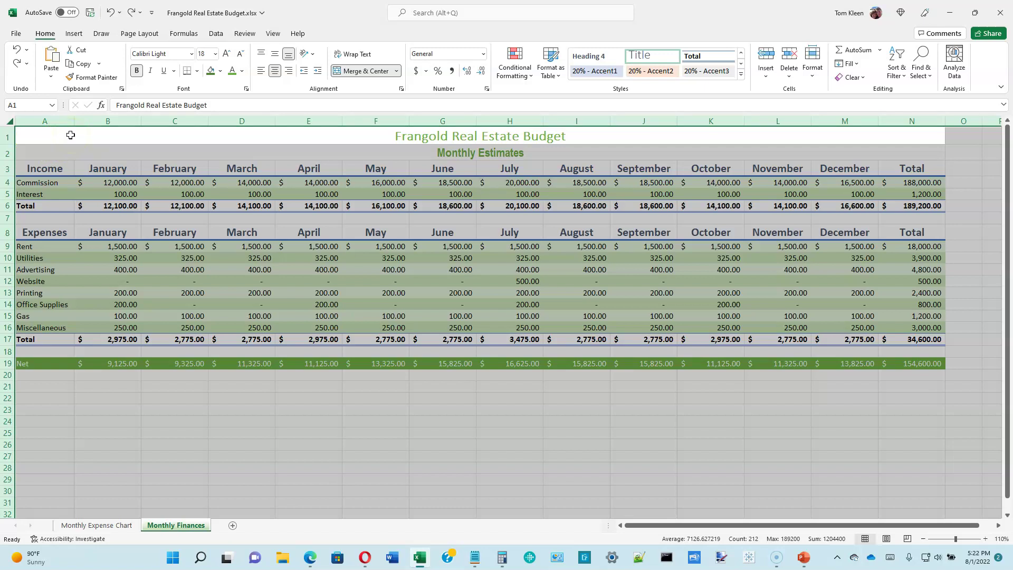
pyautogui.press('Delete')
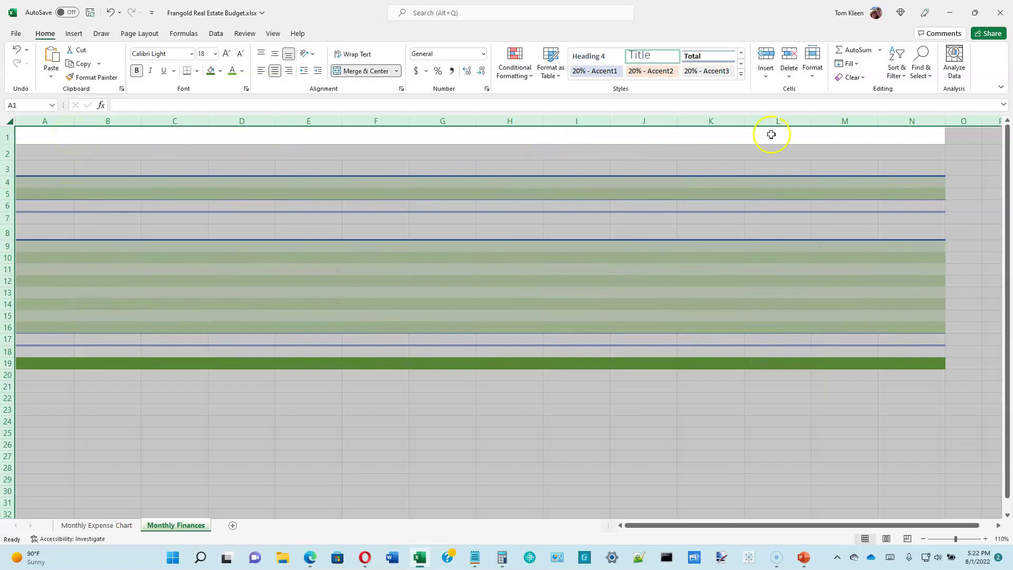
pyautogui.click(864, 77)
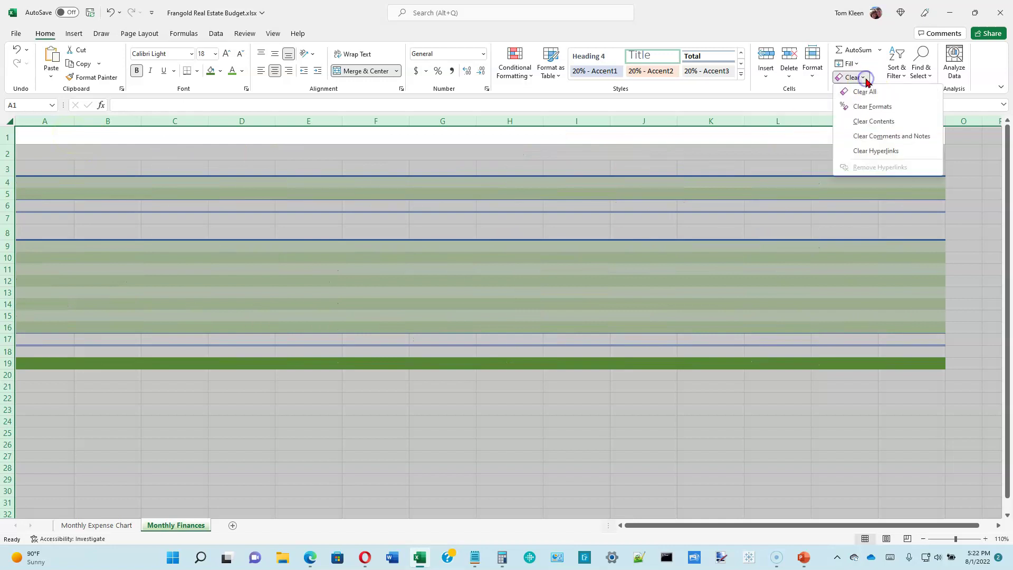
pyautogui.click(865, 103)
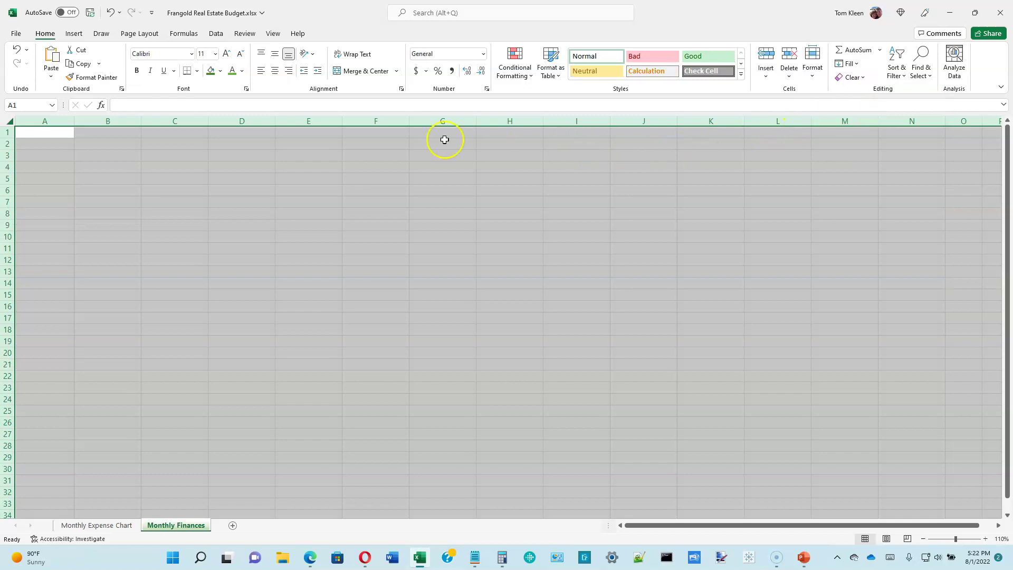
pyautogui.click(110, 14)
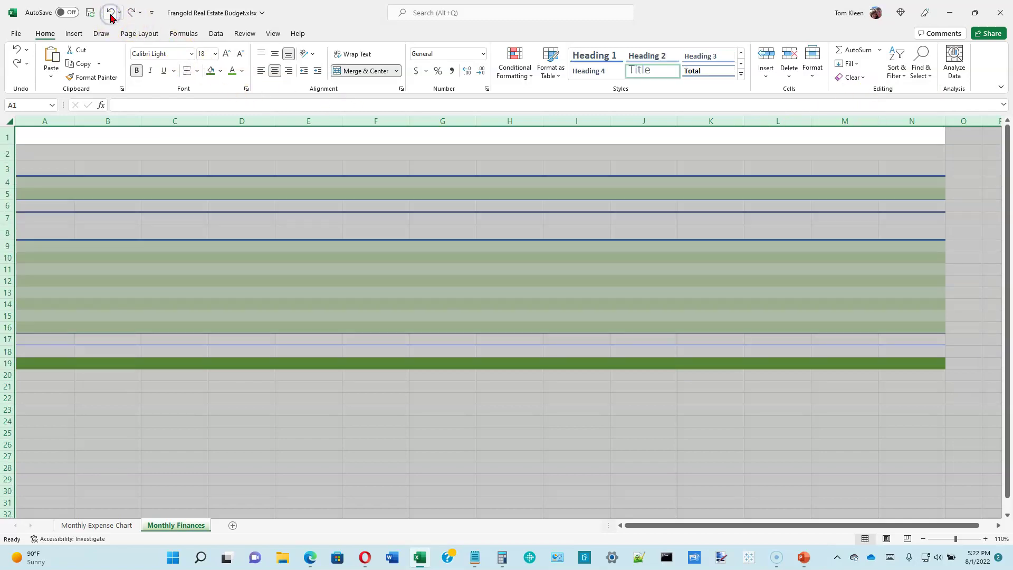
pyautogui.click(110, 14)
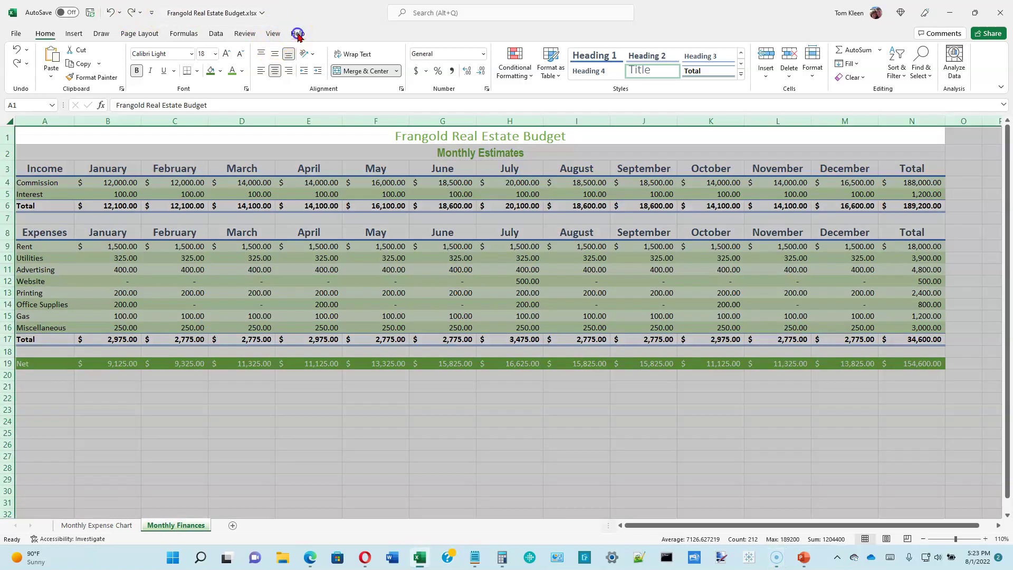
# - Open the Help pane from the Help tab and search for 'functions'
pyautogui.click(297, 33)
pyautogui.click(319, 135)
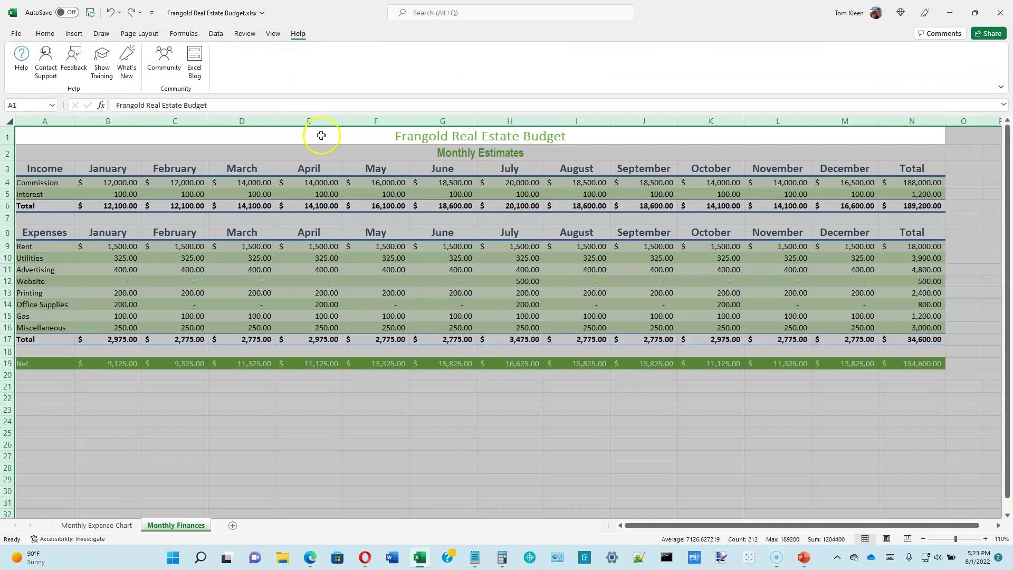
pyautogui.click(293, 34)
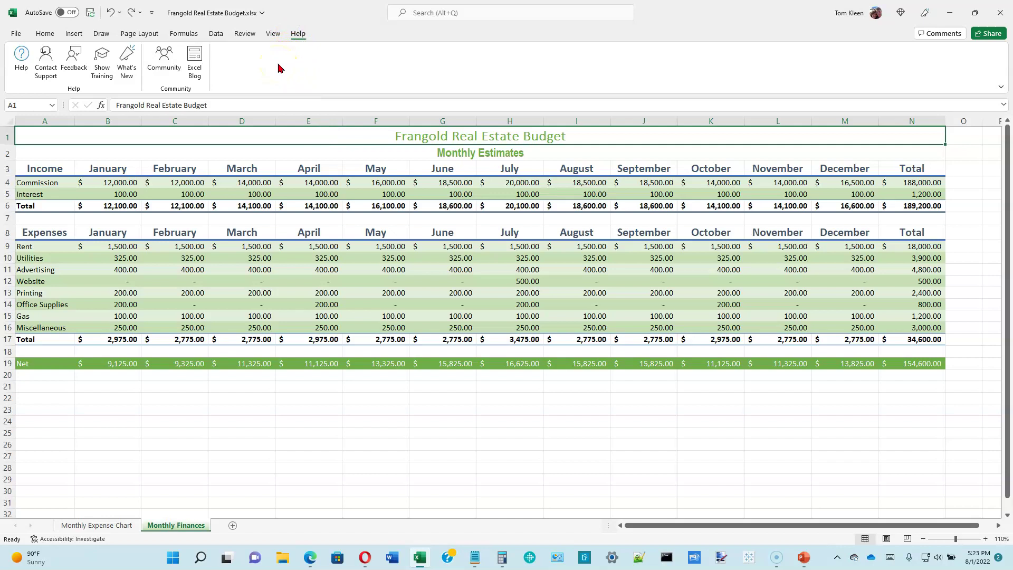
pyautogui.click(22, 59)
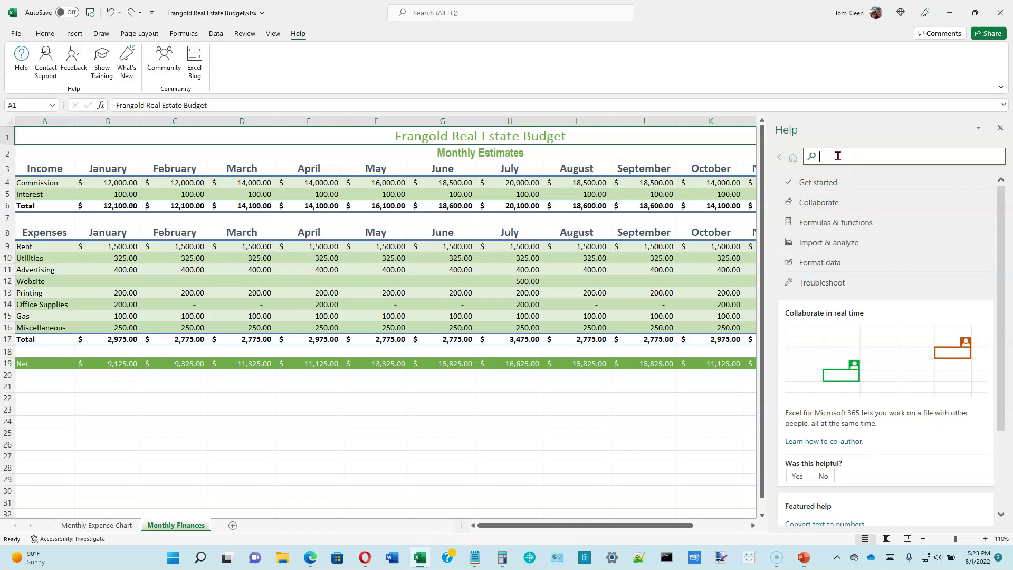
pyautogui.write('funct')
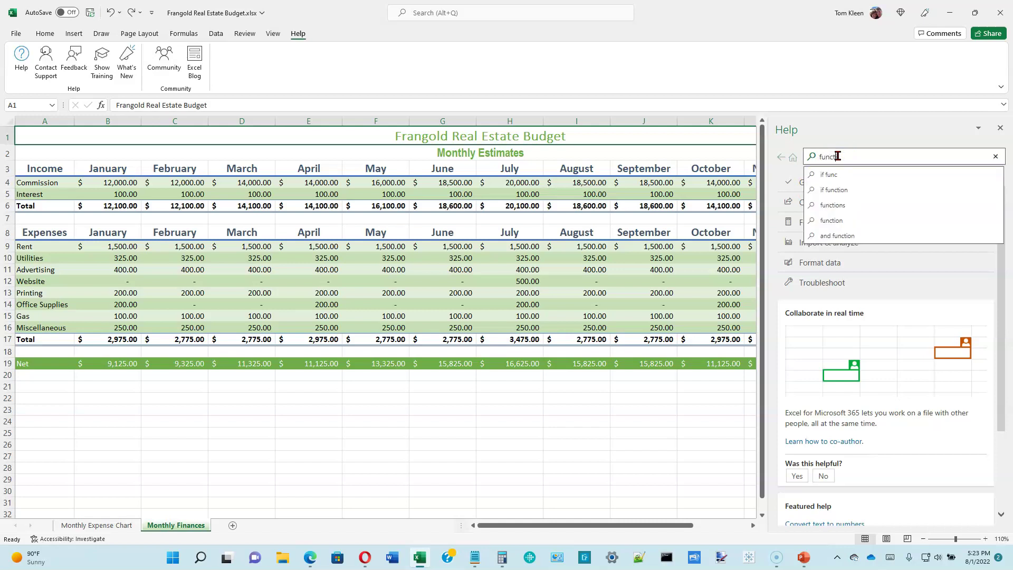
pyautogui.write('ions')
pyautogui.click(870, 156)
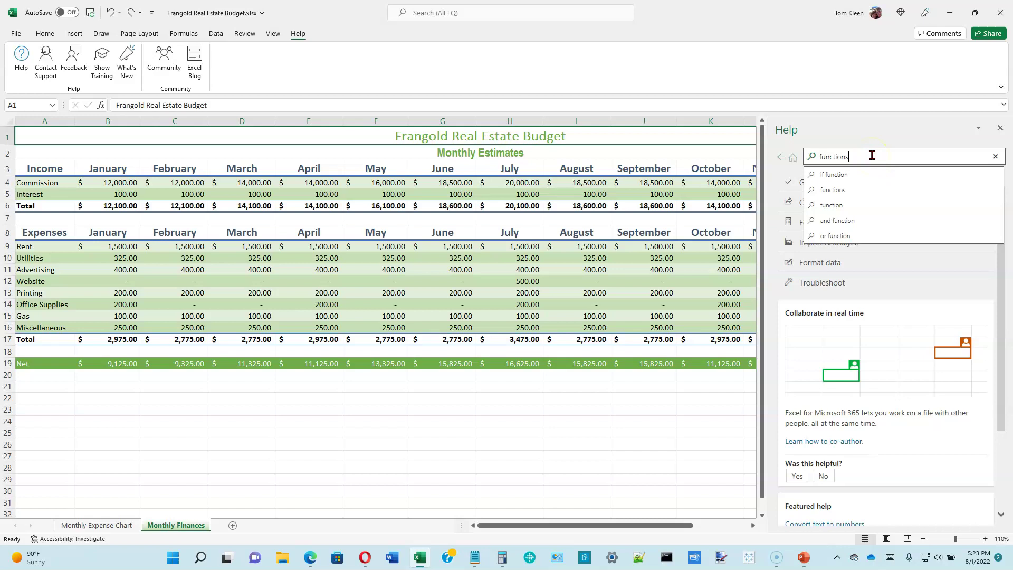
pyautogui.click(901, 159)
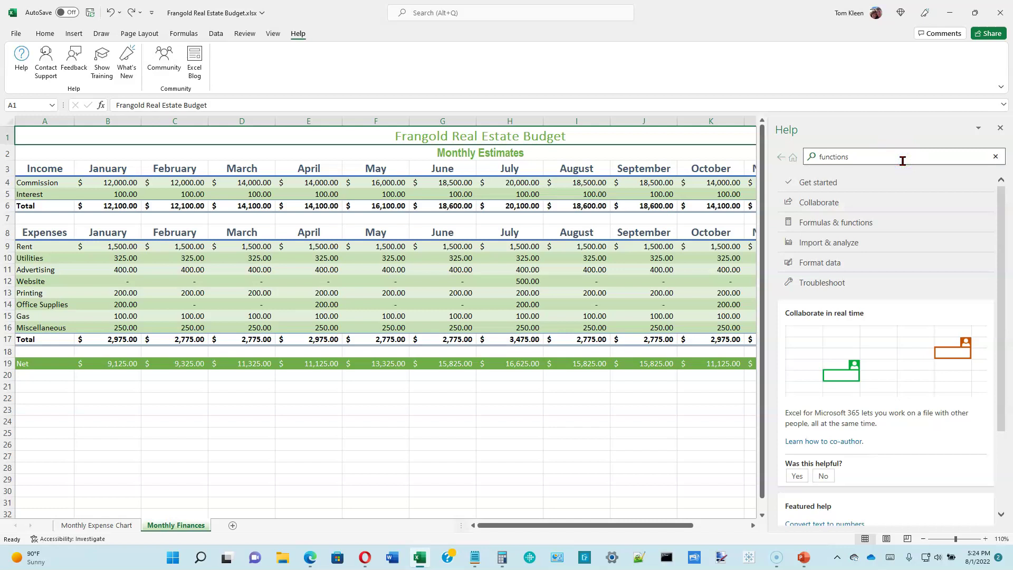
pyautogui.press('Return')
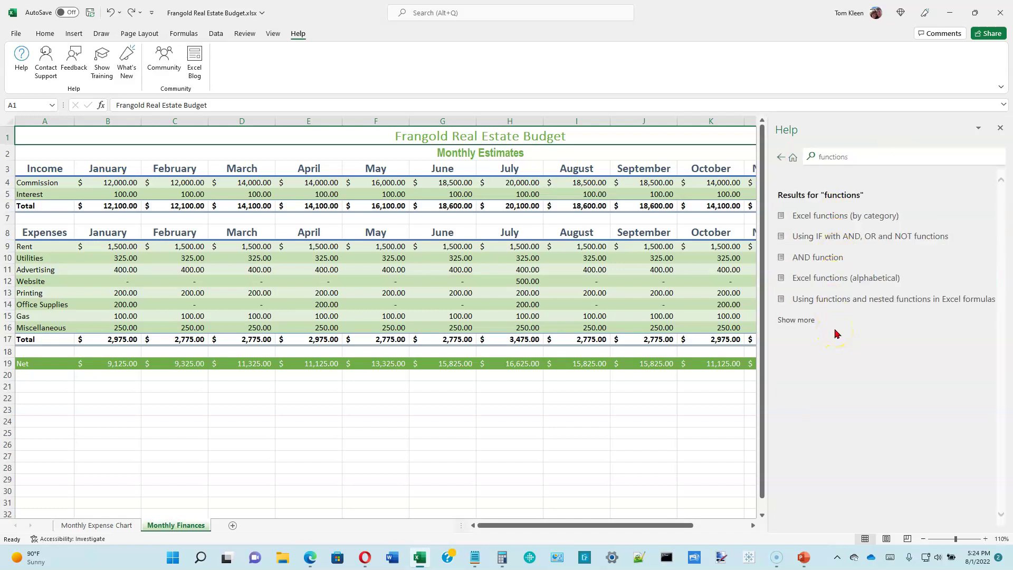
# - Browse the Statistical functions list in 'Excel functions (by category)', then close the Help pane
pyautogui.click(829, 220)
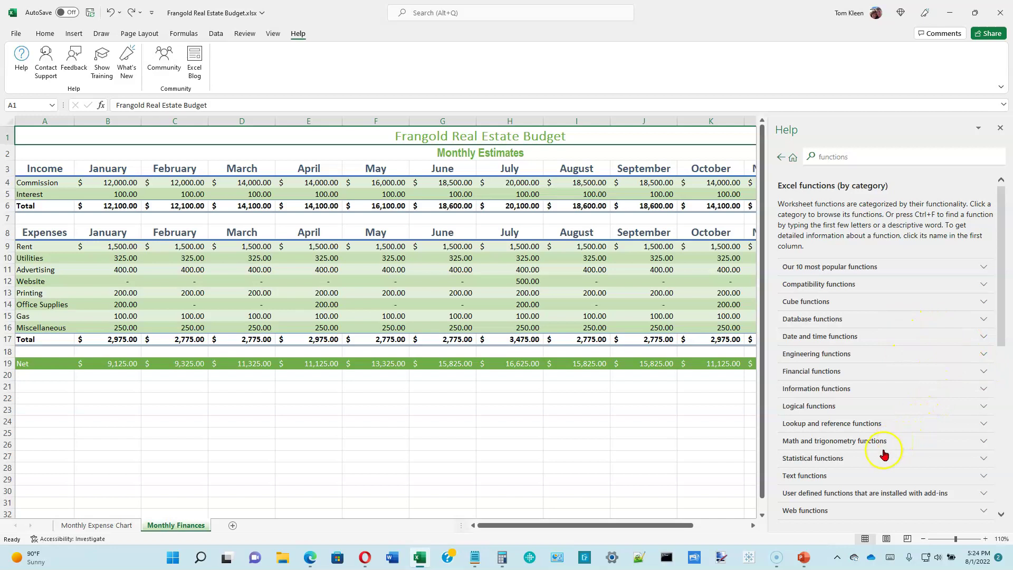
pyautogui.click(985, 457)
pyautogui.scroll(-15, 905, 348)
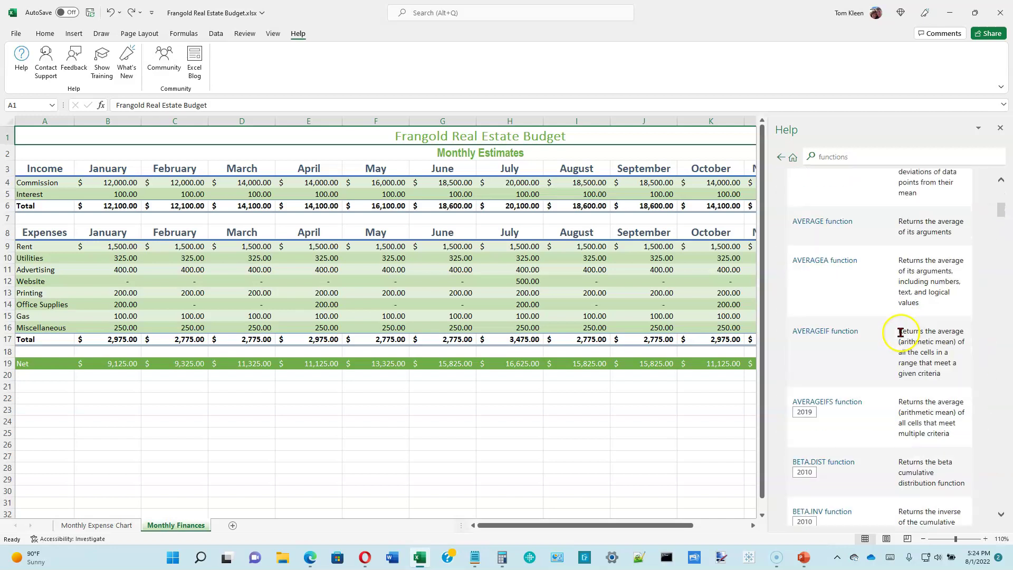
pyautogui.scroll(-15, 901, 336)
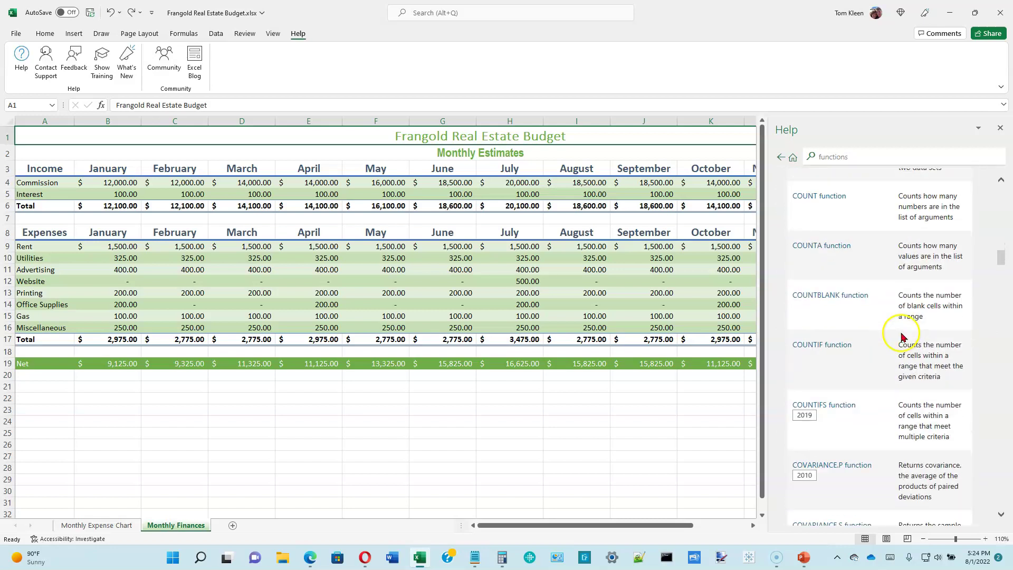
pyautogui.scroll(-5, 899, 332)
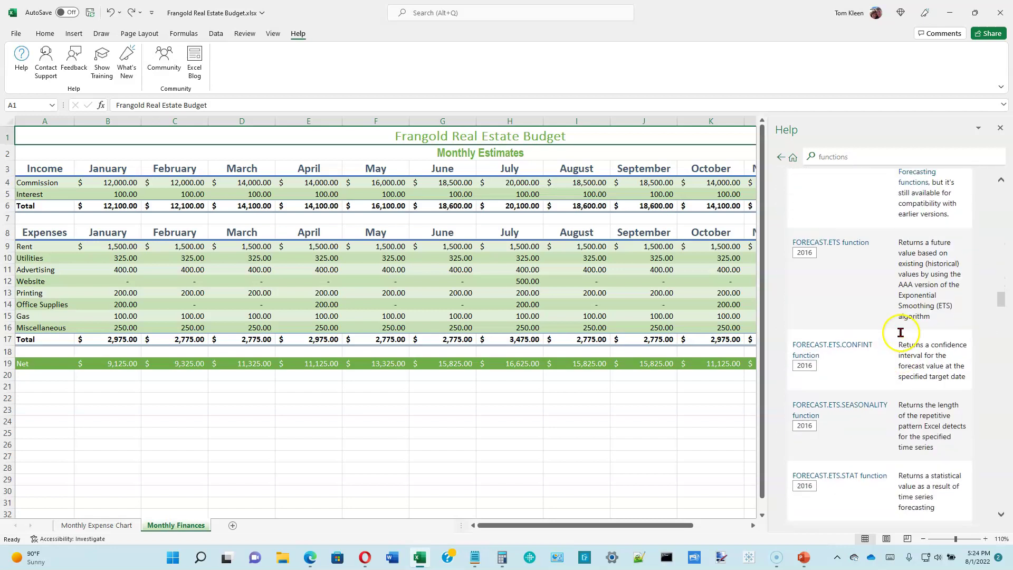
pyautogui.scroll(15, 899, 332)
pyautogui.scroll(15, 900, 333)
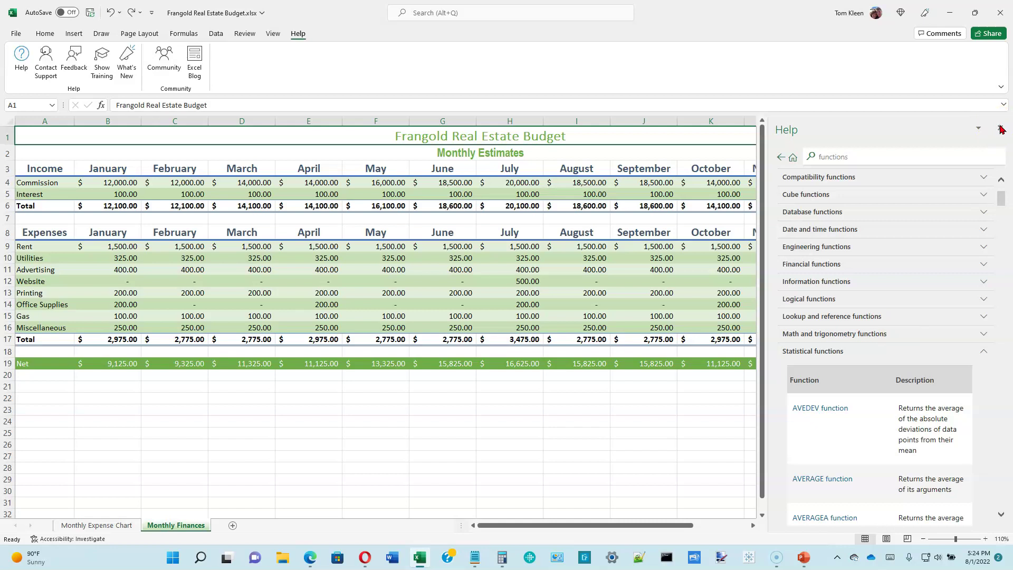
pyautogui.click(1001, 130)
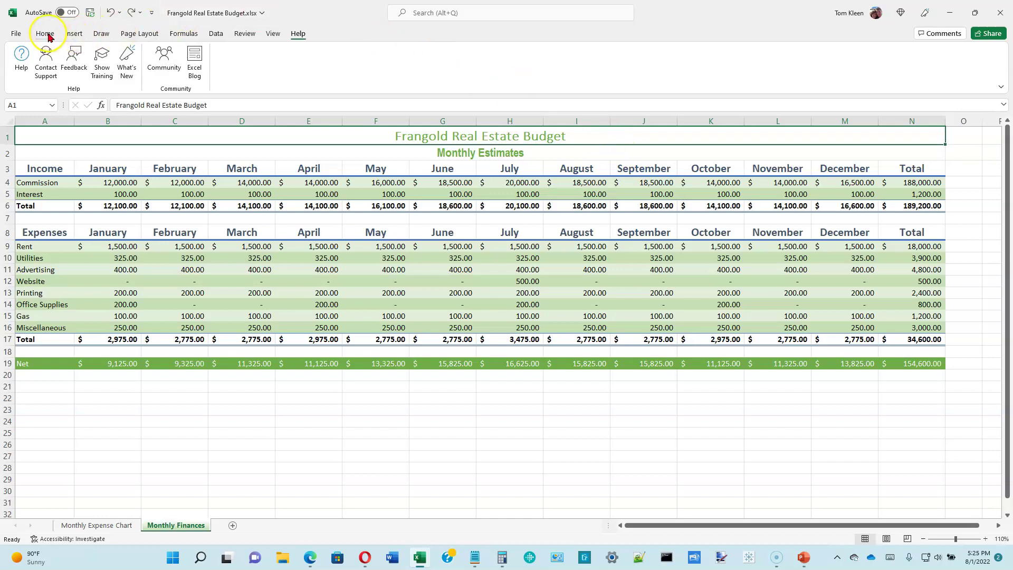
# - Go to the Save As page in the File backstage and choose to browse for a location
pyautogui.click(21, 36)
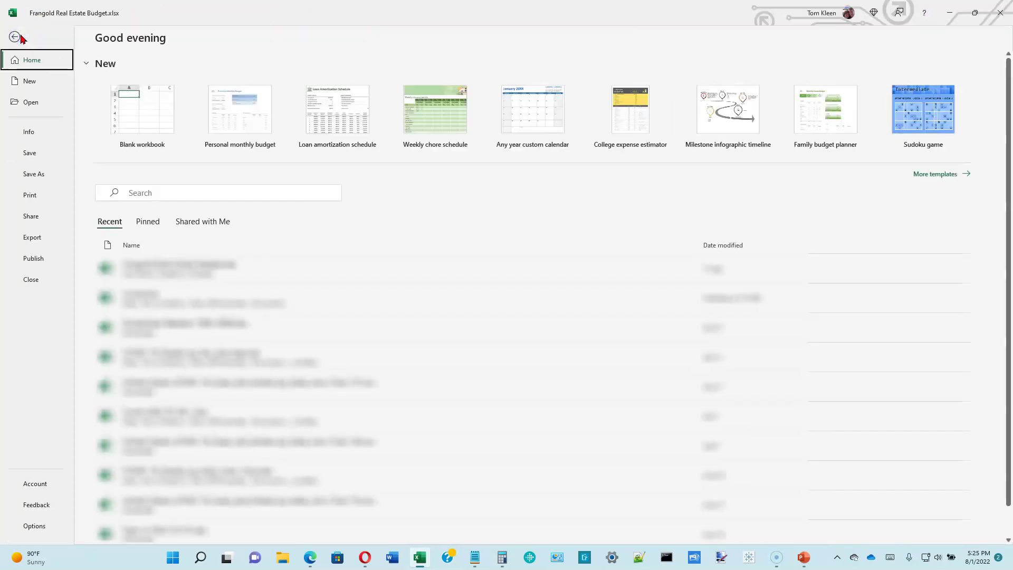
pyautogui.click(22, 70)
pyautogui.click(33, 175)
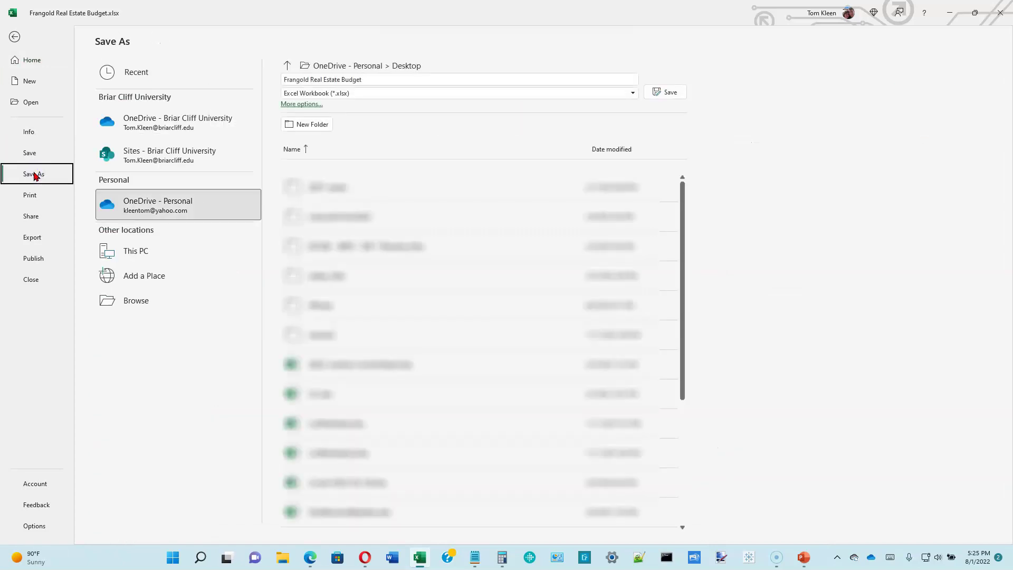
pyautogui.click(131, 311)
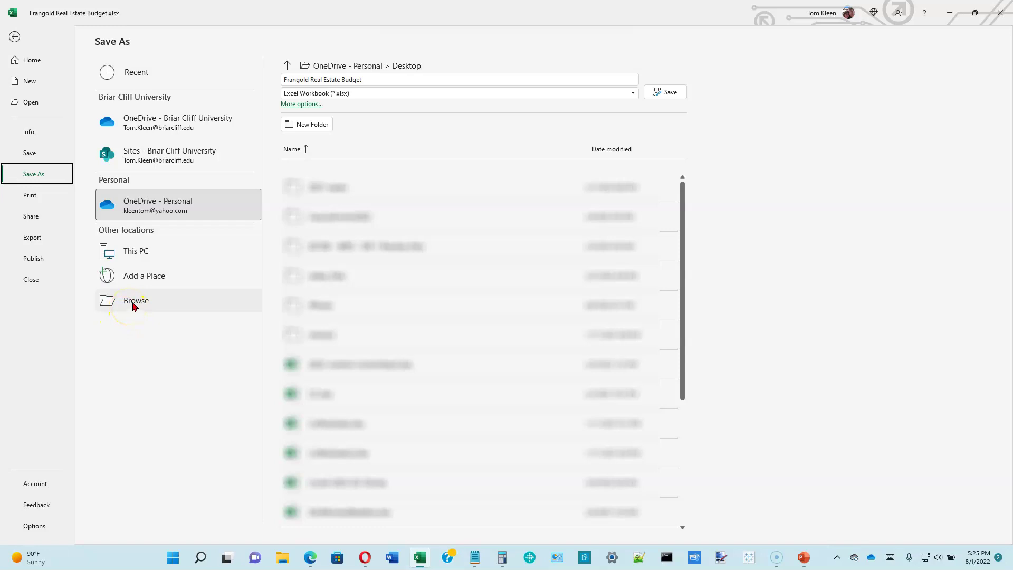
# - Rename the file to SC_EX_1_FRangold on the Desktop and save it as an Excel Workbook
pyautogui.click(133, 306)
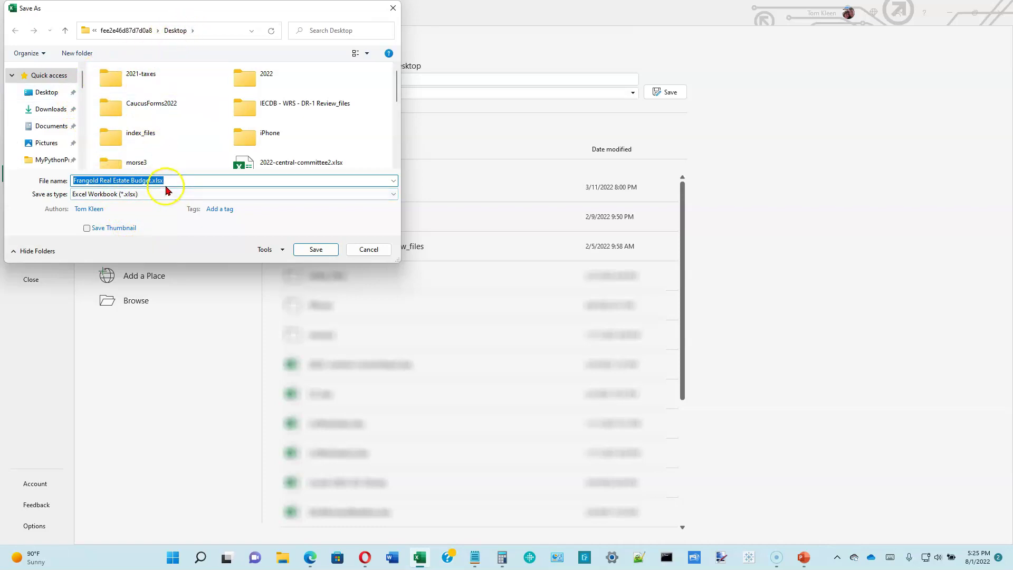
pyautogui.moveTo(167, 181); pyautogui.dragTo(73, 171)
pyautogui.write('SC')
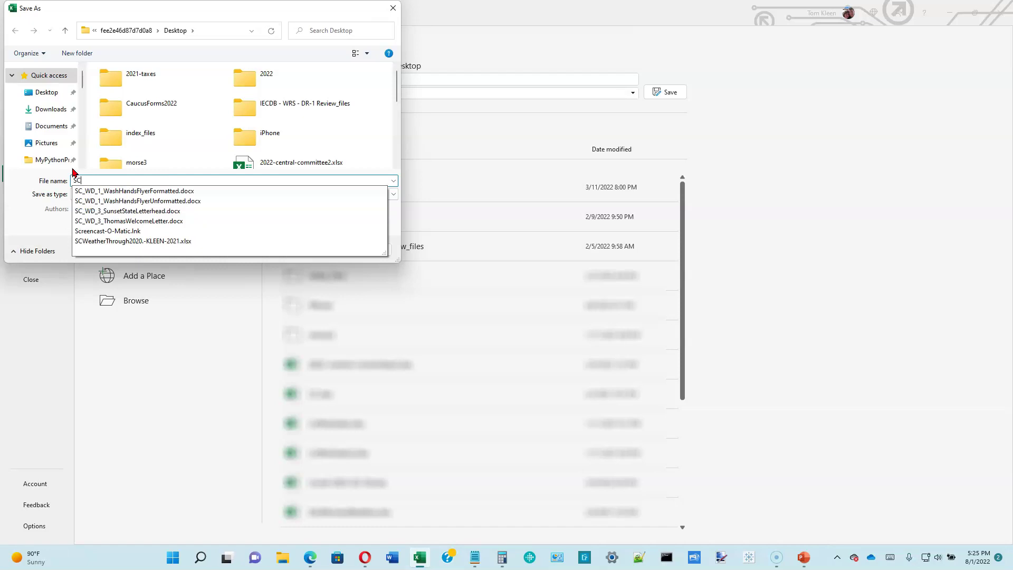
pyautogui.write('_EX')
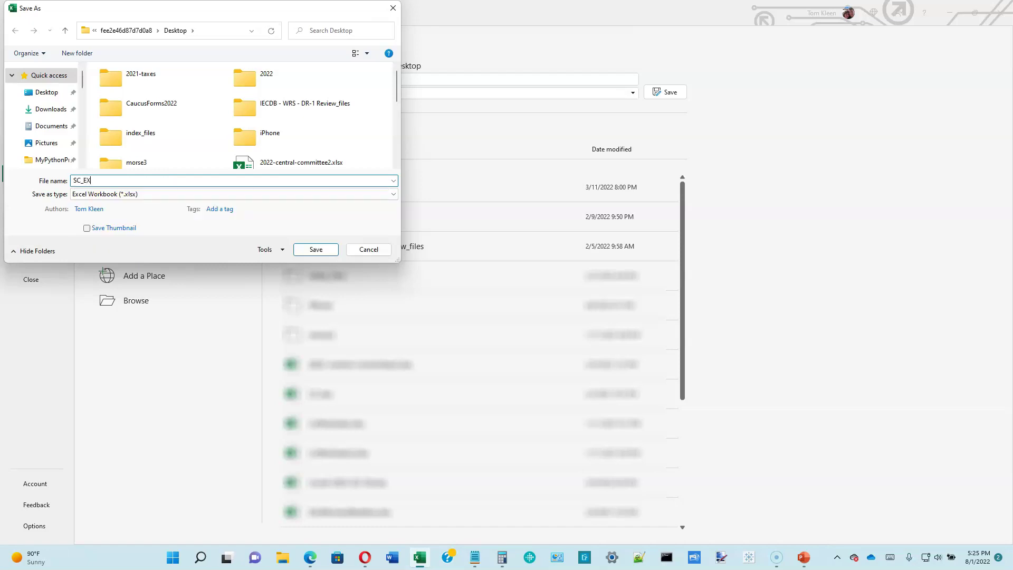
pyautogui.write('_1_FRangold')
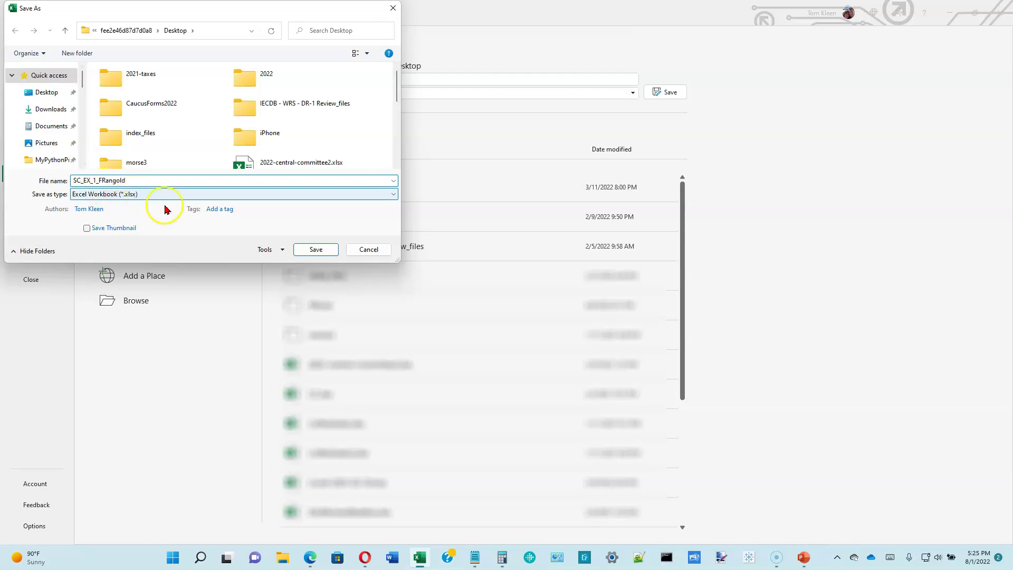
pyautogui.click(312, 251)
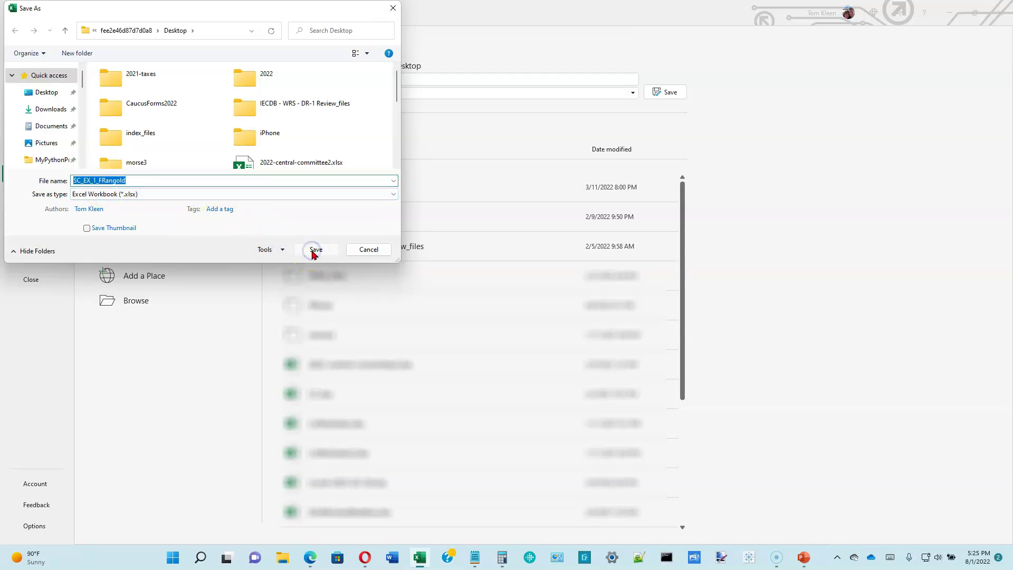